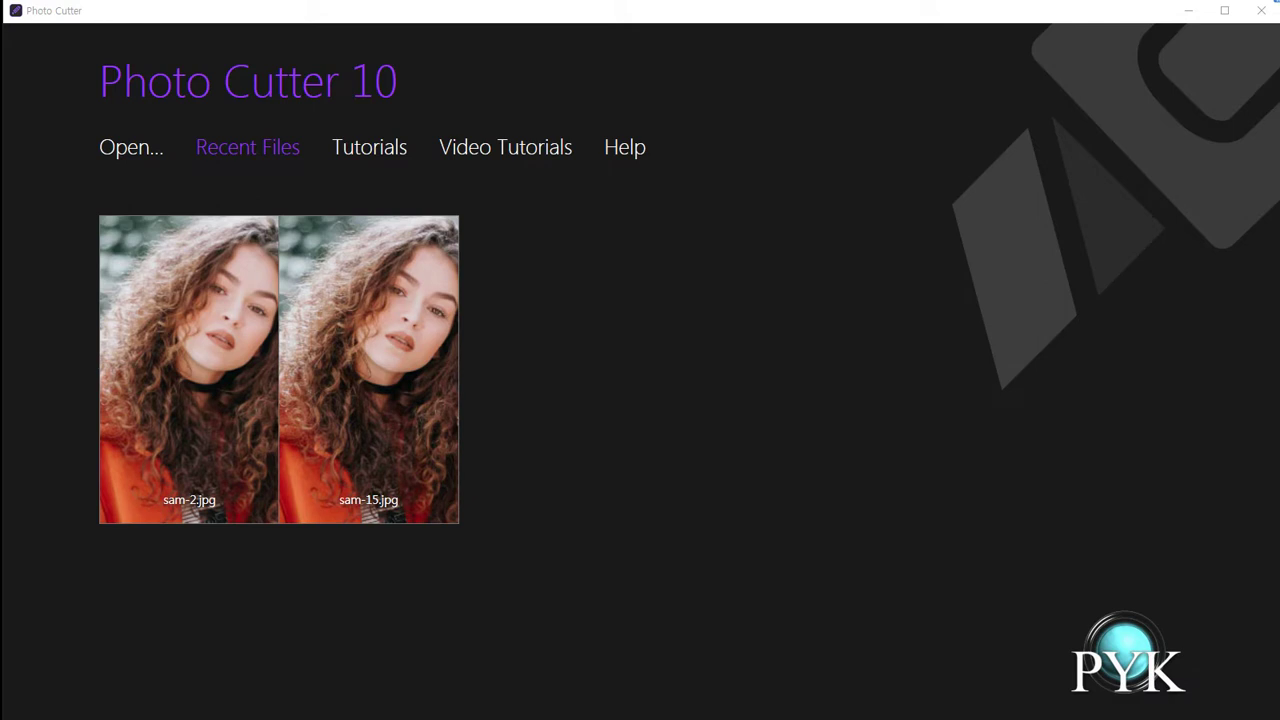
# Step: Open the photo sam-2.jpg from the sam-image folder
pyautogui.click(138, 148)
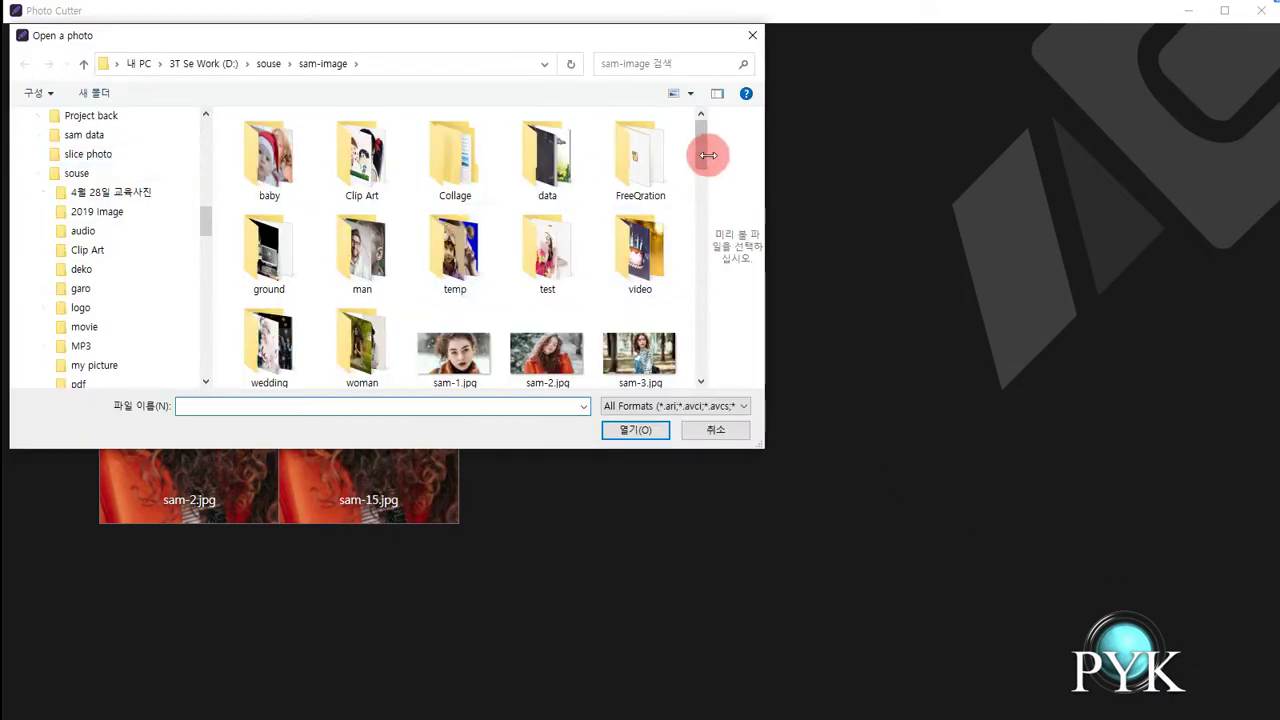
pyautogui.scroll(-3, 707, 183)
pyautogui.scroll(1, 640, 210)
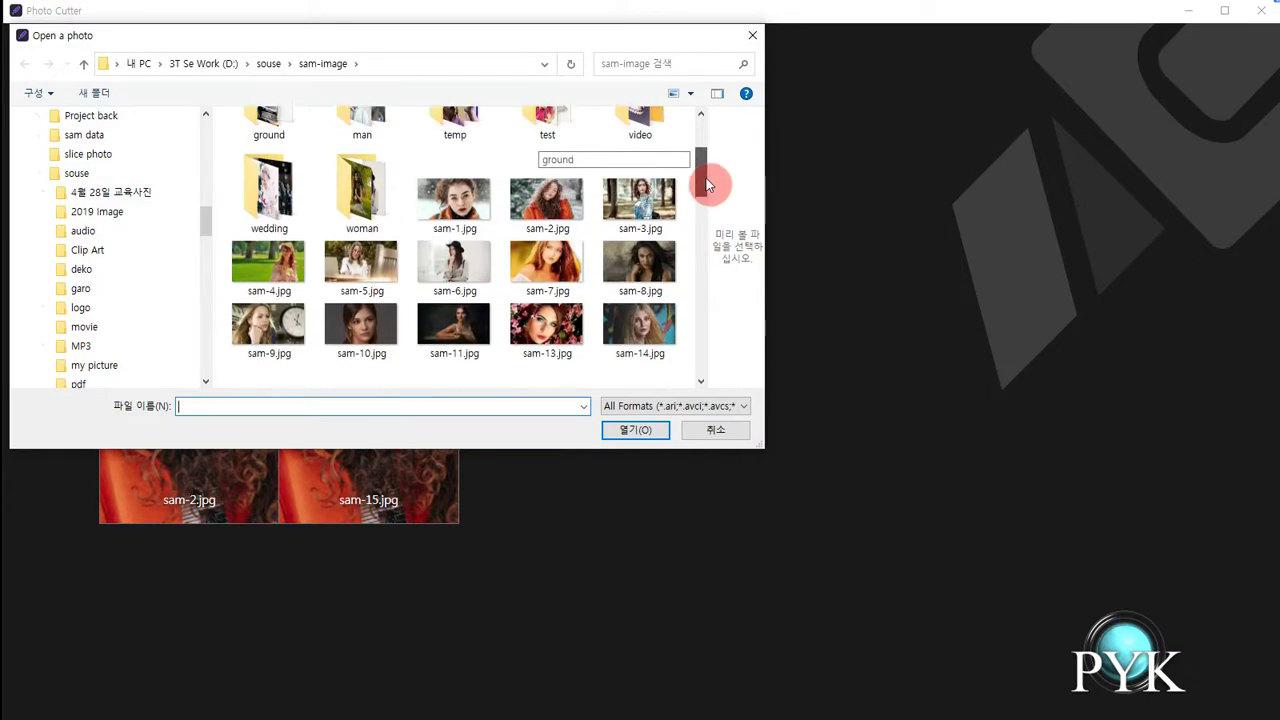
pyautogui.click(547, 228)
pyautogui.click(623, 430)
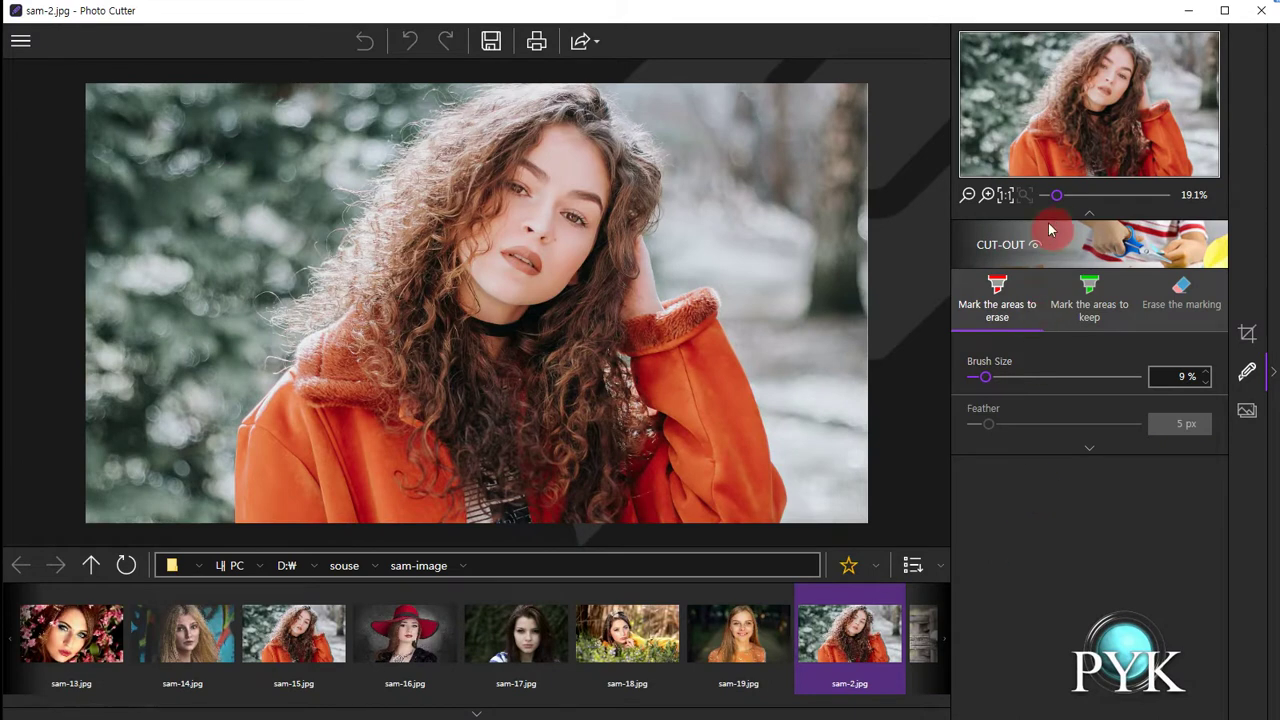
# Step: Crop the photo with custom proportions to about 3303 × 2372 px around the woman
pyautogui.moveTo(1058, 197)
pyautogui.mouseDown()
pyautogui.moveTo(1100, 197)
pyautogui.moveTo(1061, 202)
pyautogui.mouseUp()
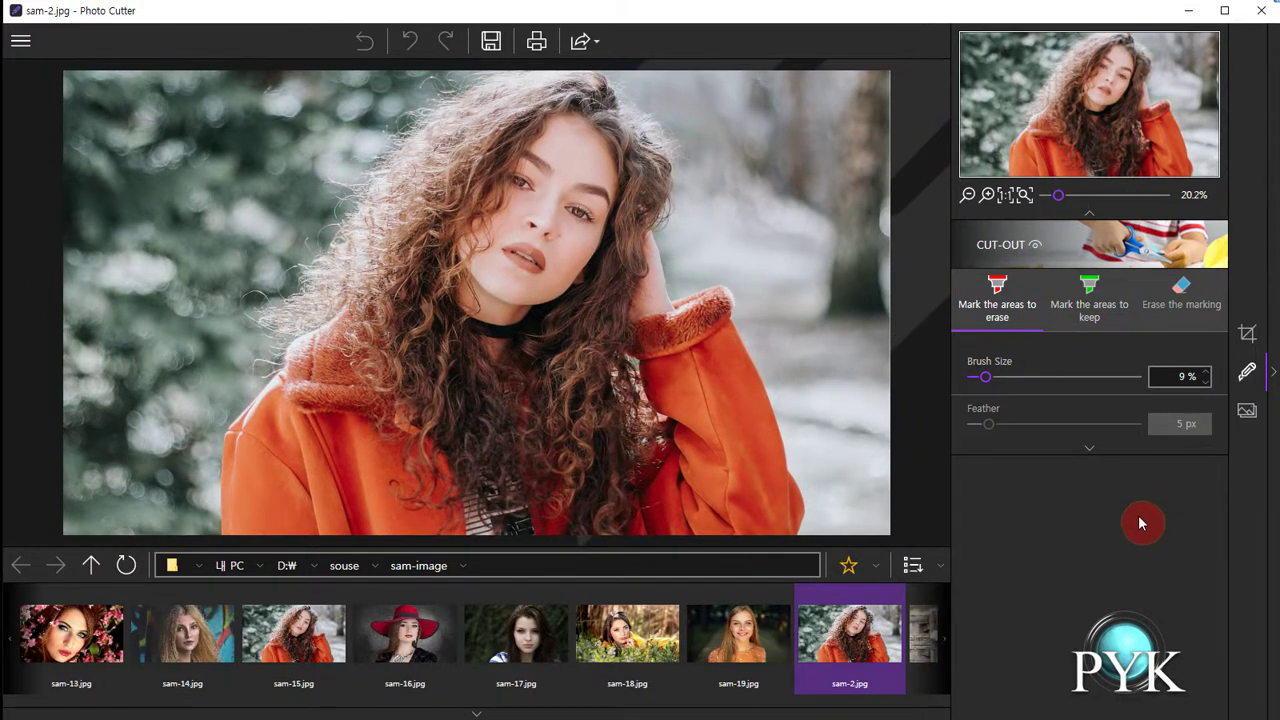
pyautogui.click(1247, 336)
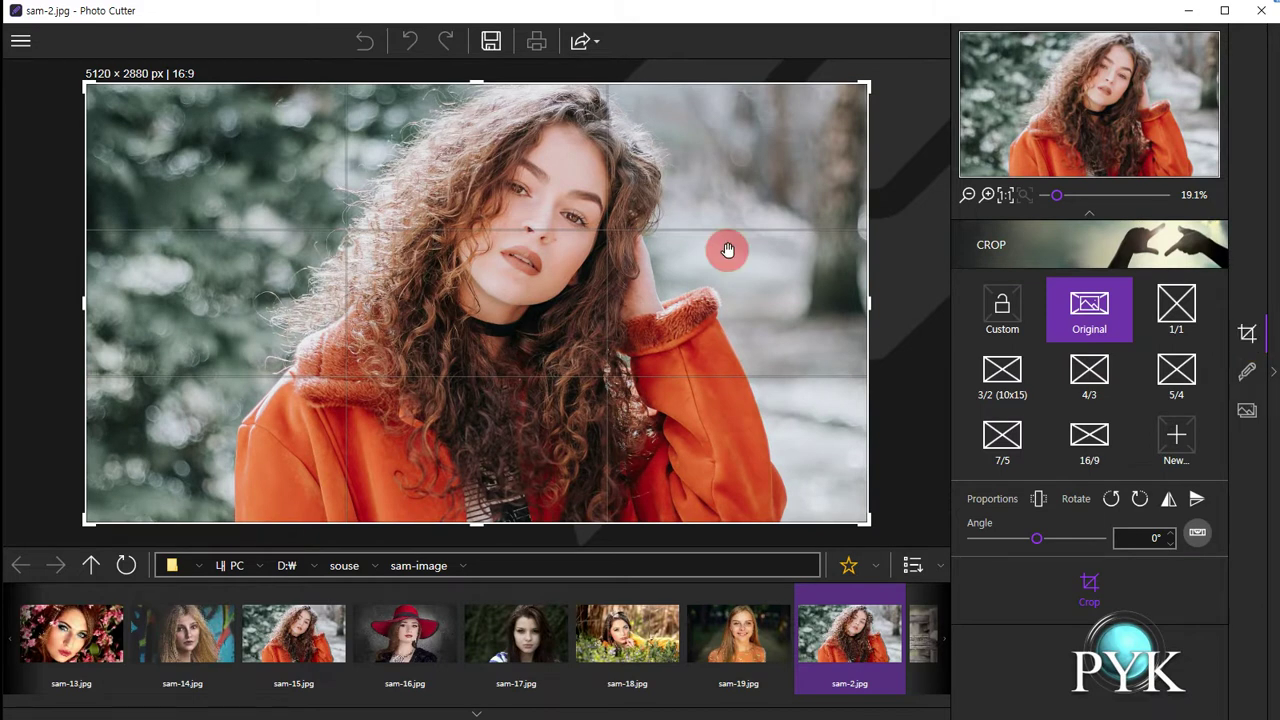
pyautogui.click(1003, 306)
pyautogui.moveTo(870, 520); pyautogui.dragTo(651, 371)
pyautogui.moveTo(386, 376); pyautogui.dragTo(520, 477)
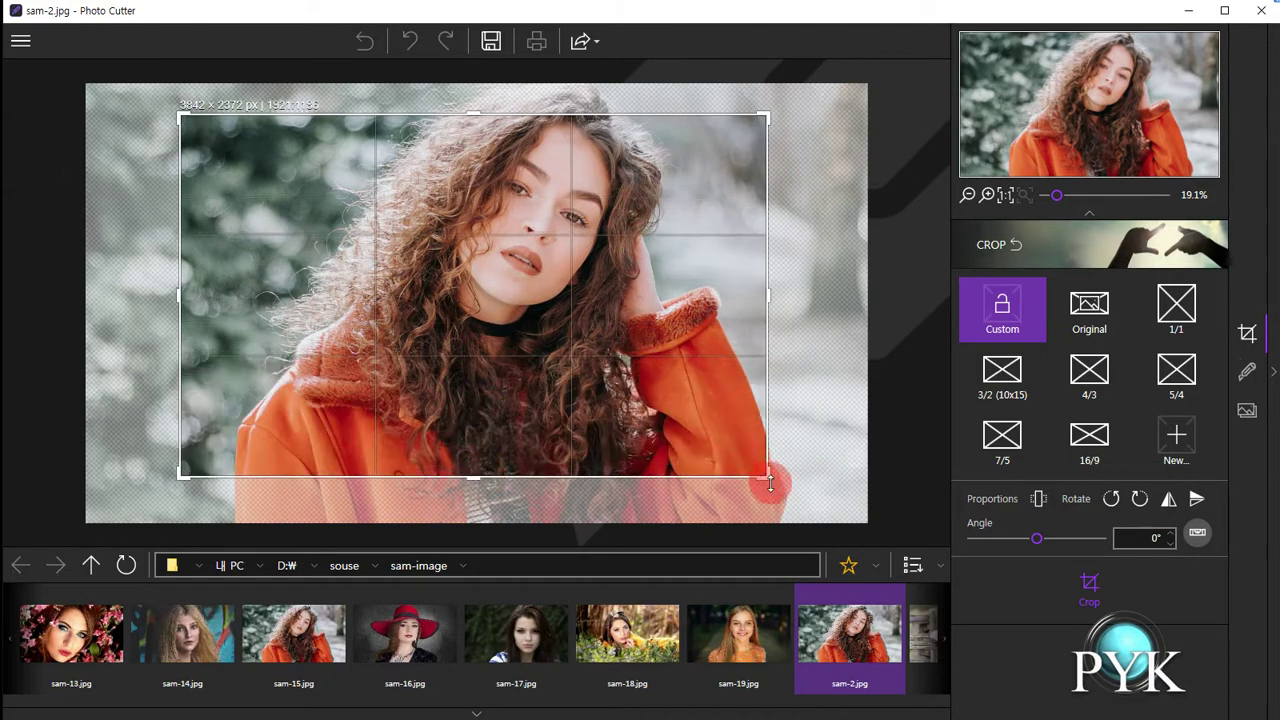
pyautogui.moveTo(775, 310); pyautogui.dragTo(684, 298)
pyautogui.moveTo(583, 298); pyautogui.dragTo(700, 300)
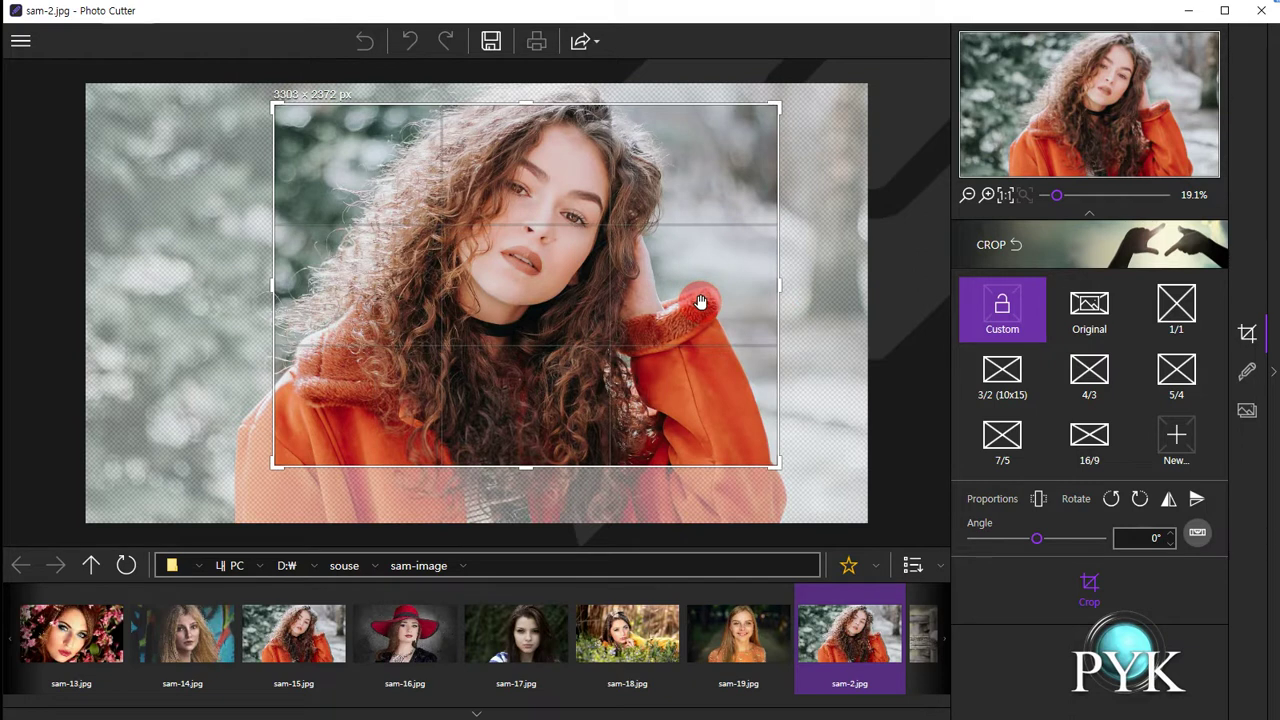
pyautogui.press('Return')
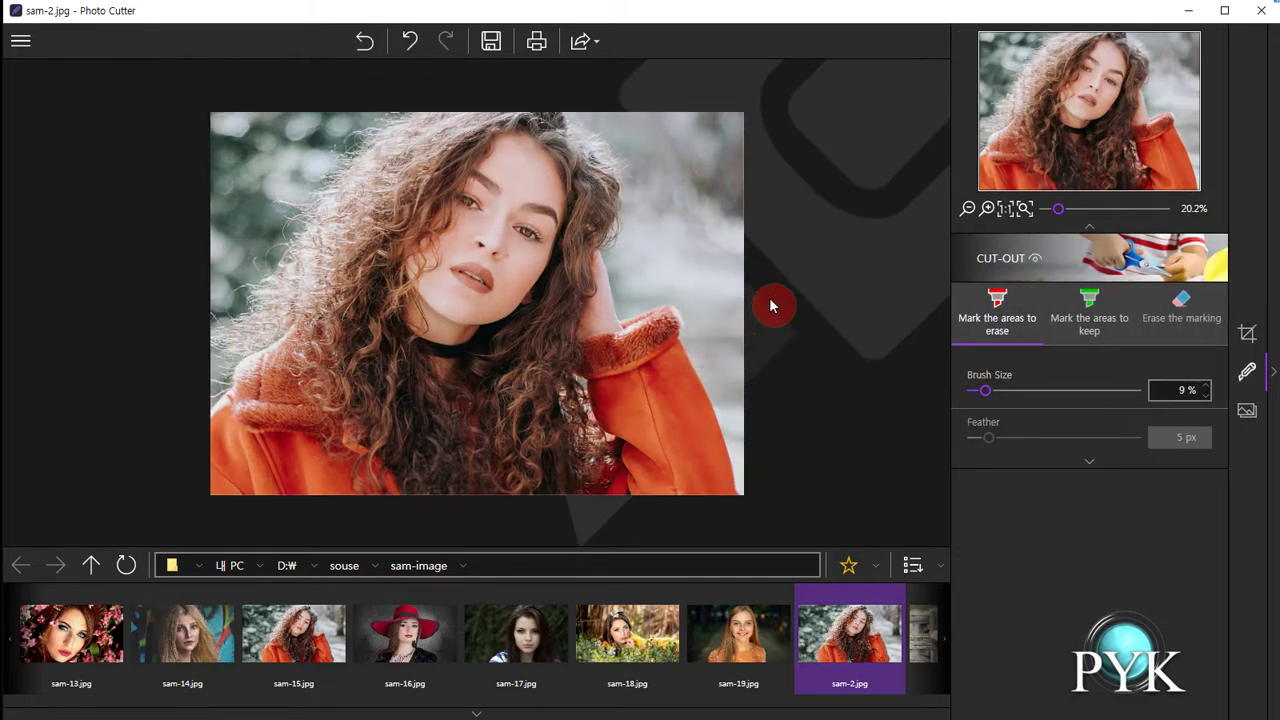
# Step: Undo the crop and return to the Cut-out tool
pyautogui.hotkey('ctrl', 'z')
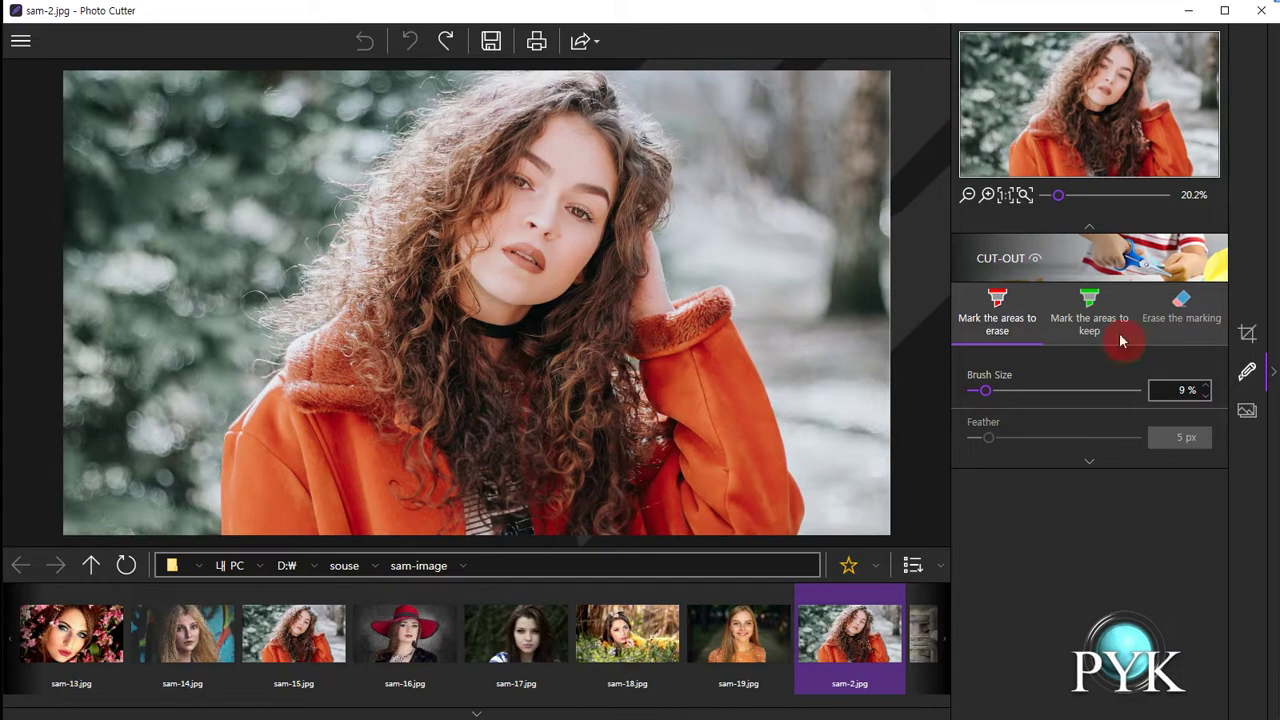
pyautogui.click(1247, 336)
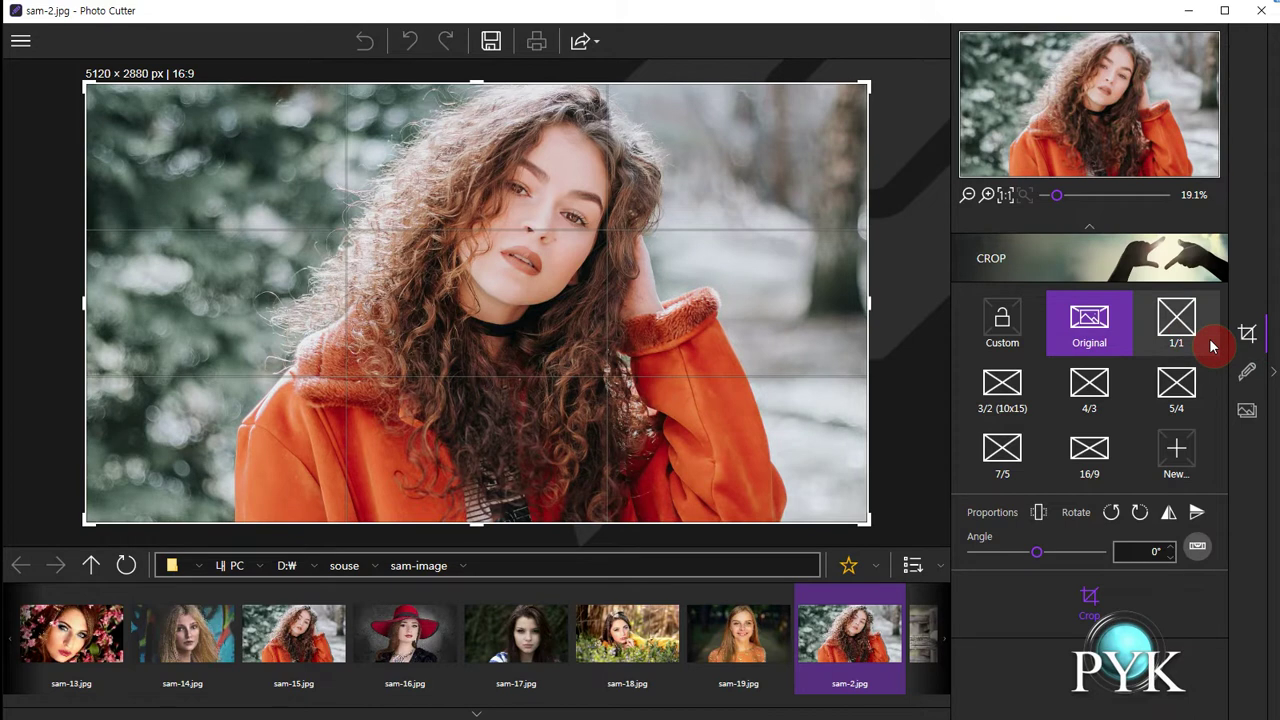
pyautogui.click(1247, 374)
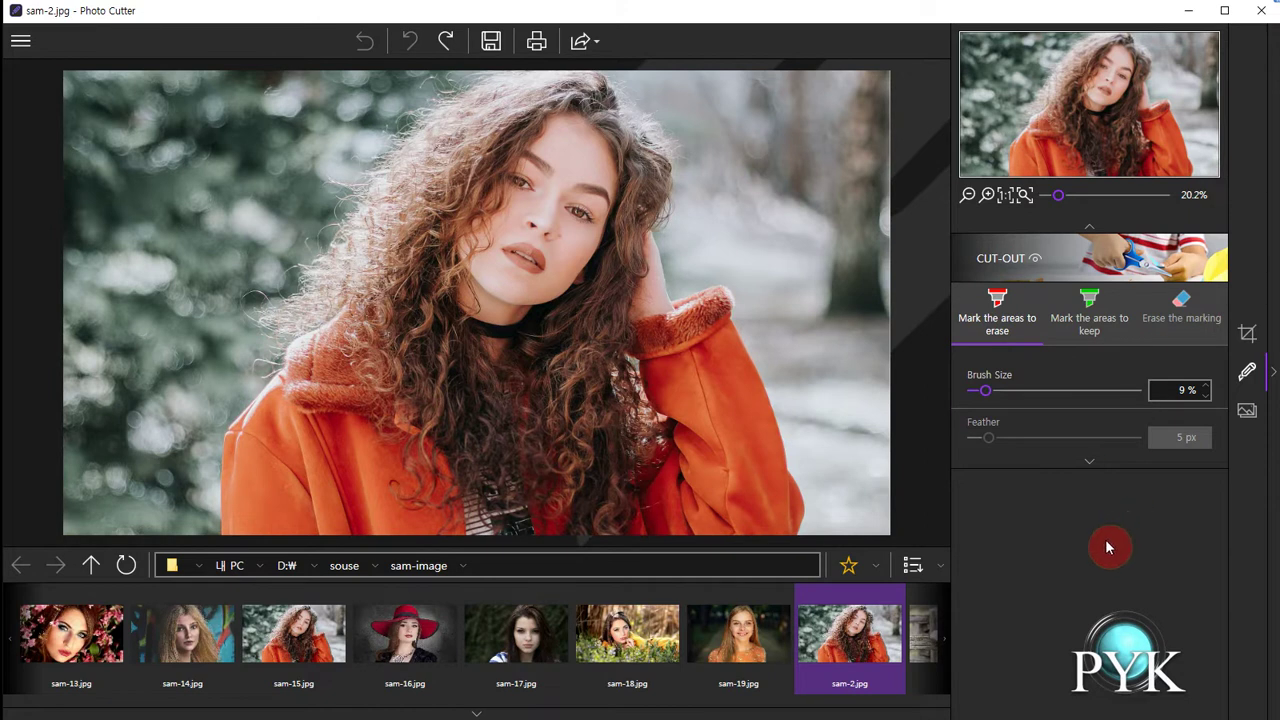
# Step: Mark the background on both sides of the woman for erasing with a 10% brush, and set the feather to 41 px
pyautogui.click(1000, 318)
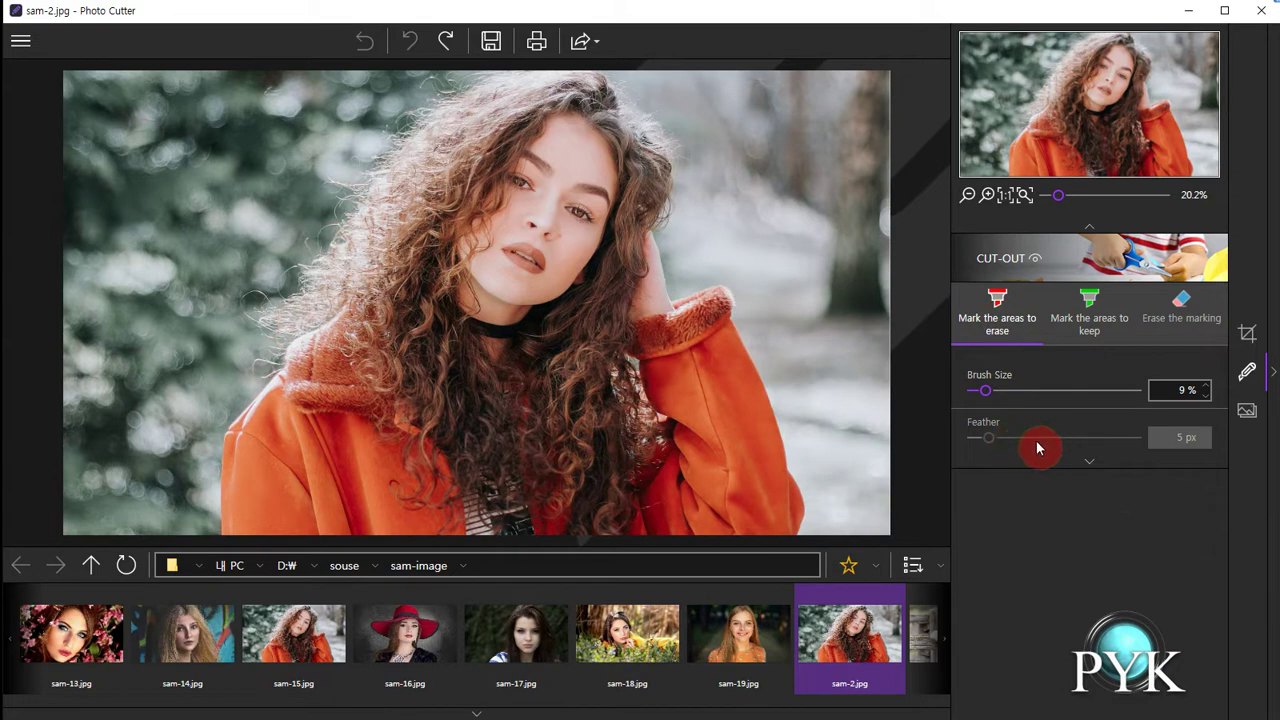
pyautogui.click(1001, 392)
pyautogui.moveTo(1001, 398)
pyautogui.mouseDown()
pyautogui.moveTo(988, 397)
pyautogui.moveTo(1020, 397)
pyautogui.moveTo(992, 396)
pyautogui.mouseUp()
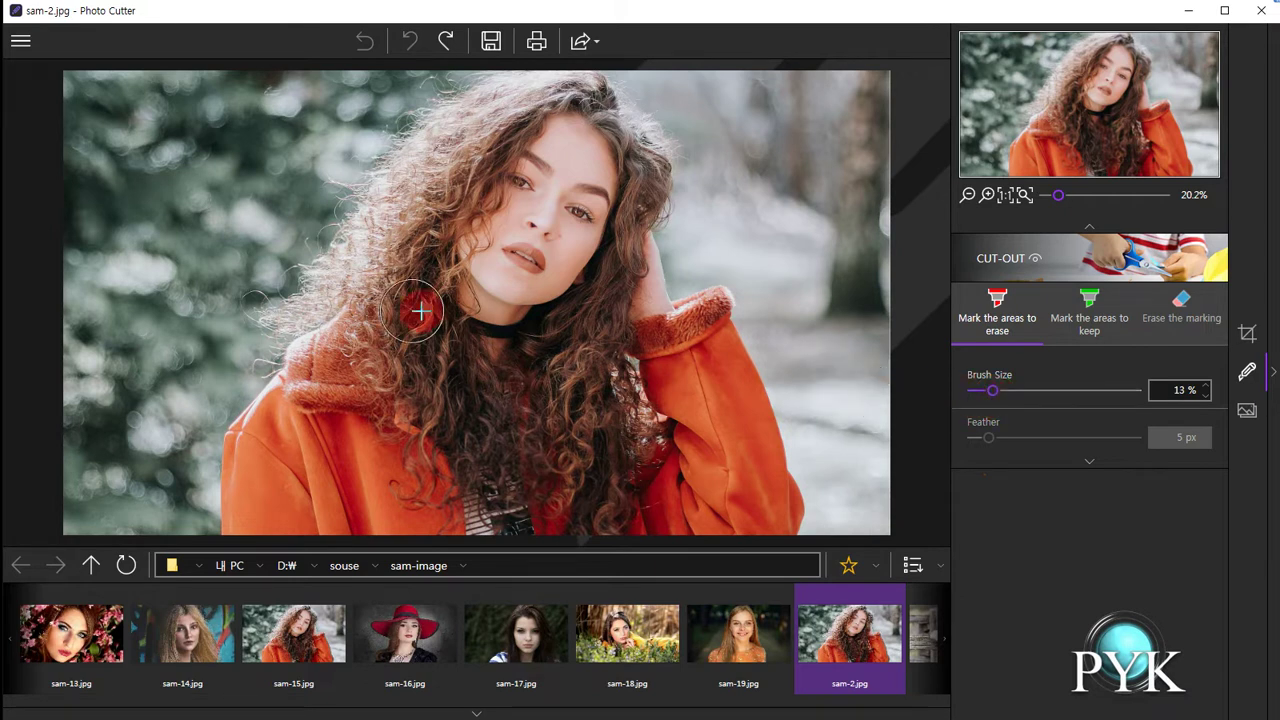
pyautogui.moveTo(994, 394); pyautogui.dragTo(987, 392)
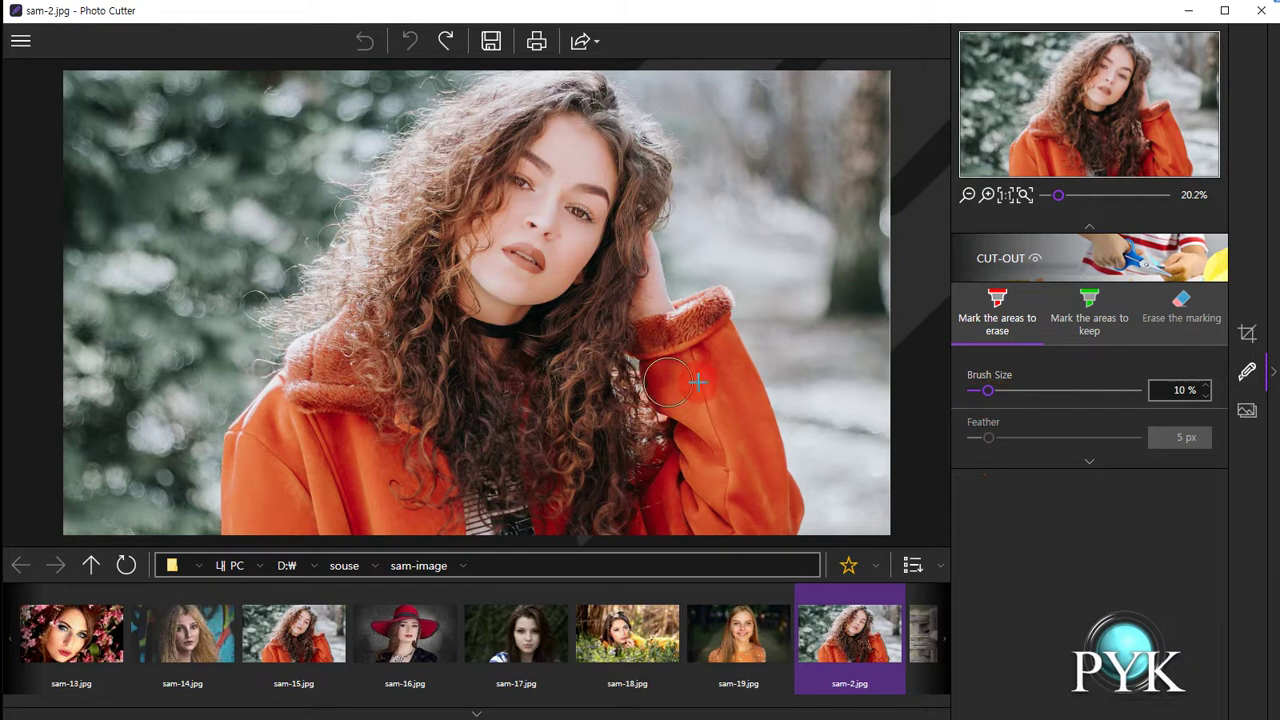
pyautogui.moveTo(171, 394)
pyautogui.mouseDown()
pyautogui.moveTo(171, 514)
pyautogui.moveTo(177, 429)
pyautogui.moveTo(223, 371)
pyautogui.moveTo(229, 334)
pyautogui.moveTo(214, 327)
pyautogui.moveTo(212, 300)
pyautogui.moveTo(402, 65)
pyautogui.moveTo(480, 36)
pyautogui.mouseUp()
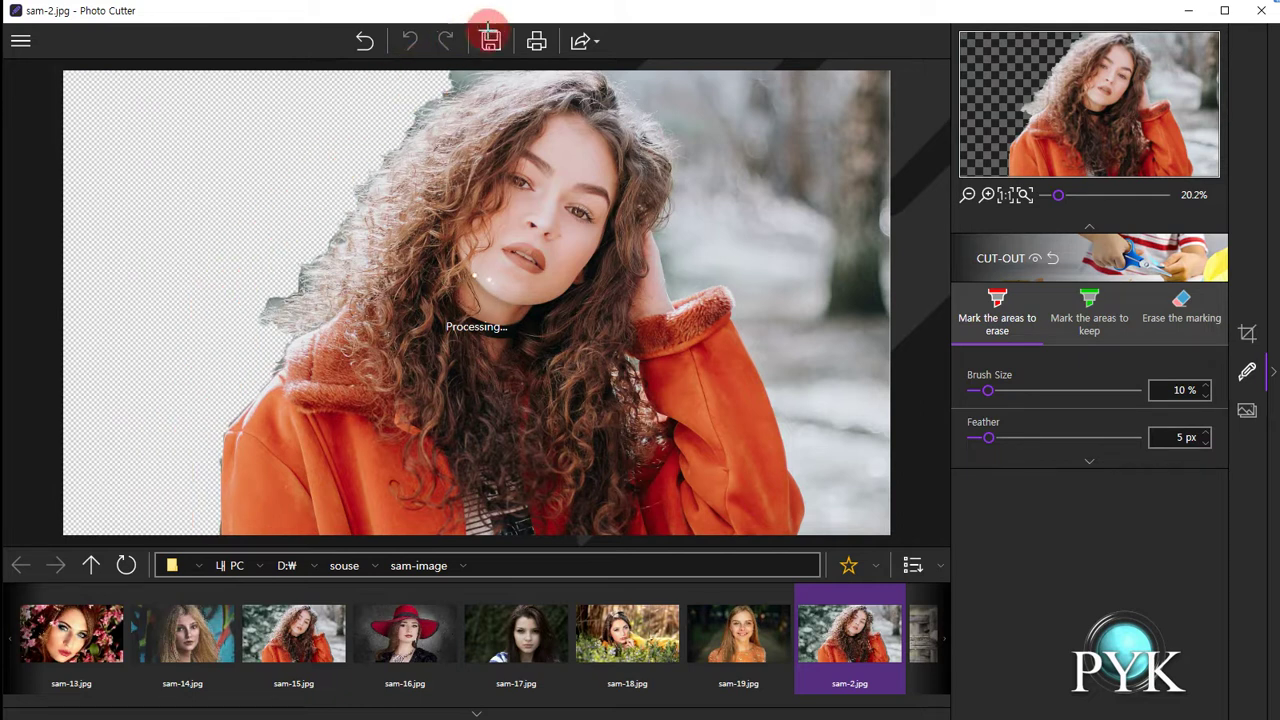
pyautogui.moveTo(634, 60)
pyautogui.mouseDown()
pyautogui.moveTo(689, 243)
pyautogui.moveTo(764, 279)
pyautogui.moveTo(806, 380)
pyautogui.moveTo(823, 531)
pyautogui.moveTo(825, 519)
pyautogui.mouseUp()
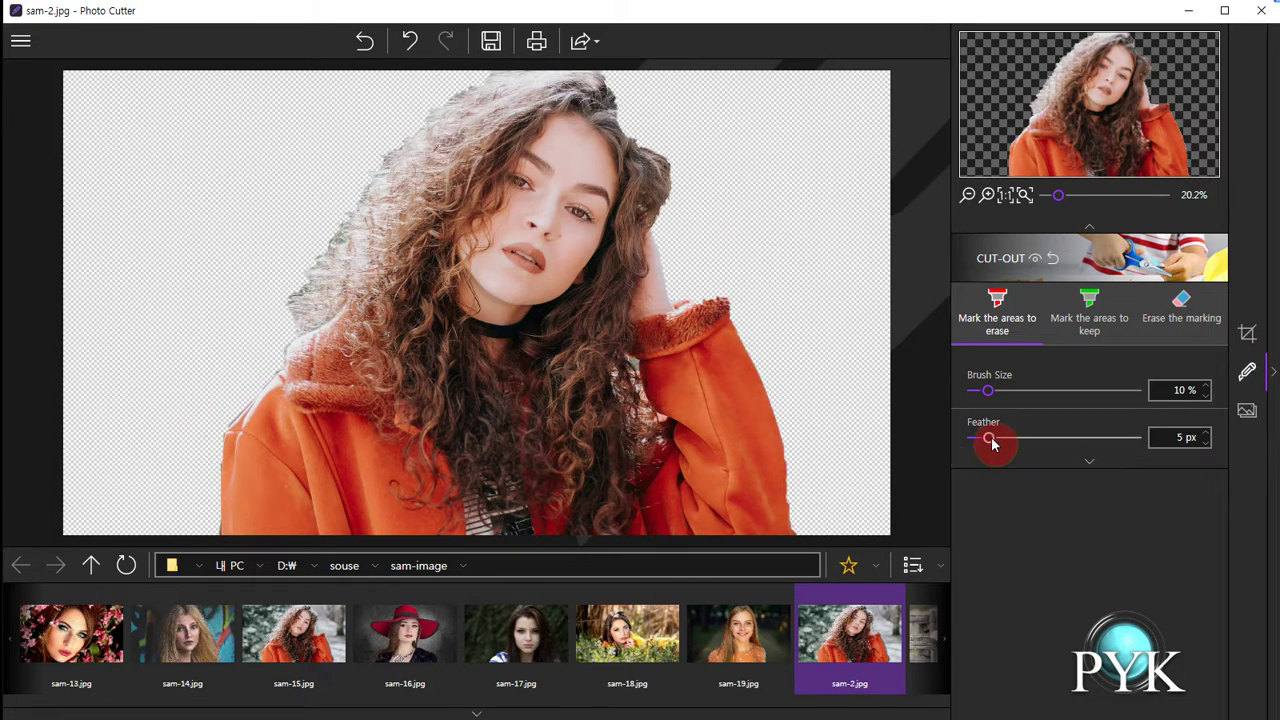
pyautogui.moveTo(990, 438); pyautogui.dragTo(1106, 438)
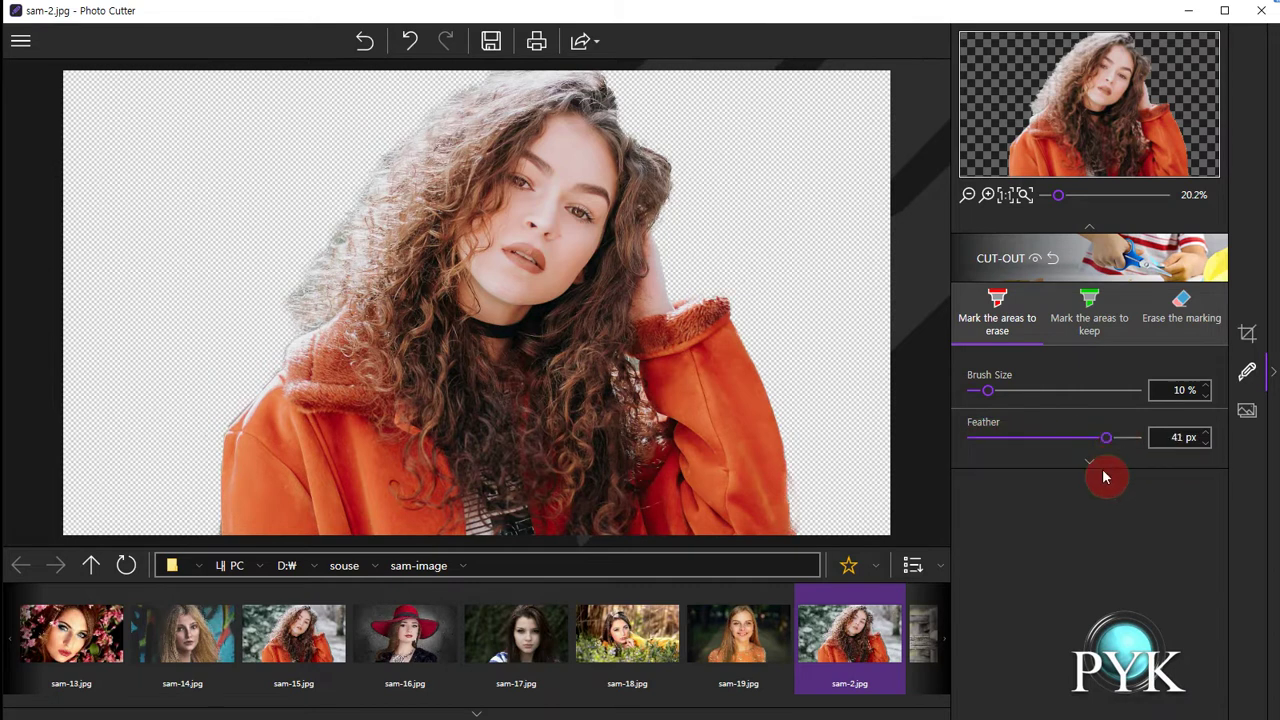
# Step: Mark the patch beside the raised arm and the outer curls on the opposite side as areas to keep
pyautogui.click(1092, 316)
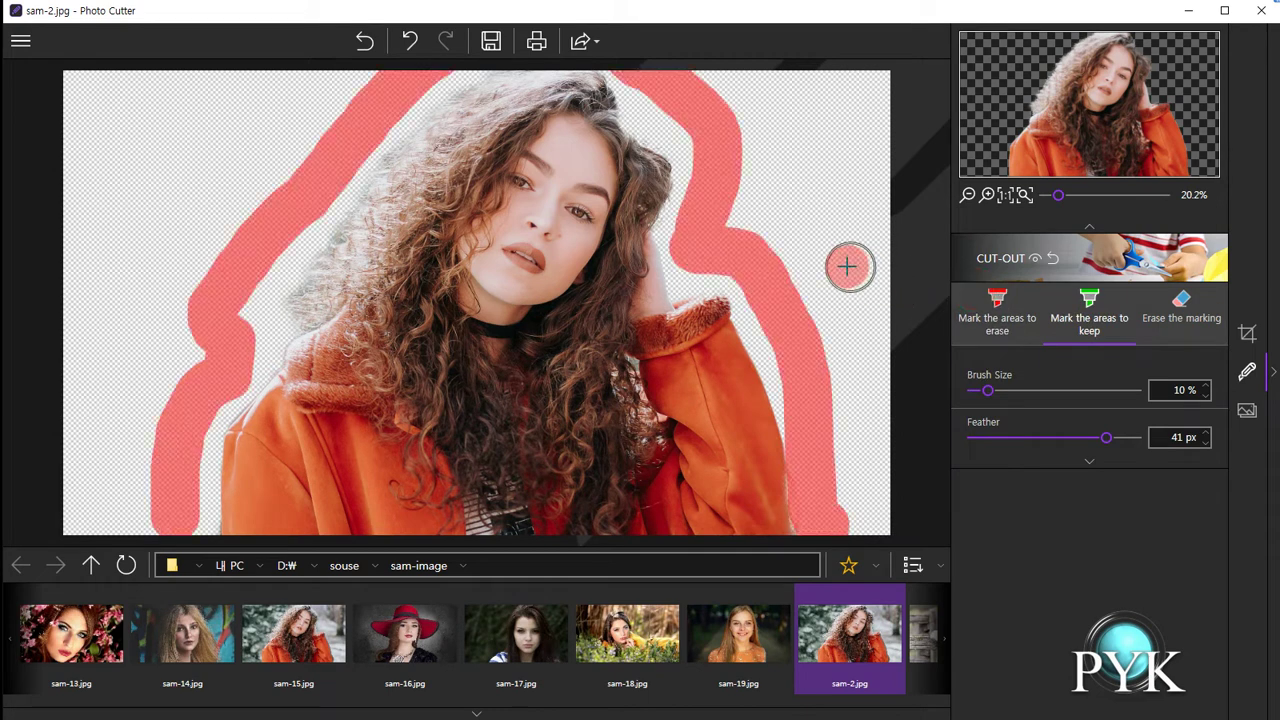
pyautogui.click(718, 270)
pyautogui.moveTo(718, 270)
pyautogui.mouseDown()
pyautogui.moveTo(700, 277)
pyautogui.moveTo(689, 229)
pyautogui.moveTo(714, 292)
pyautogui.moveTo(690, 318)
pyautogui.mouseUp()
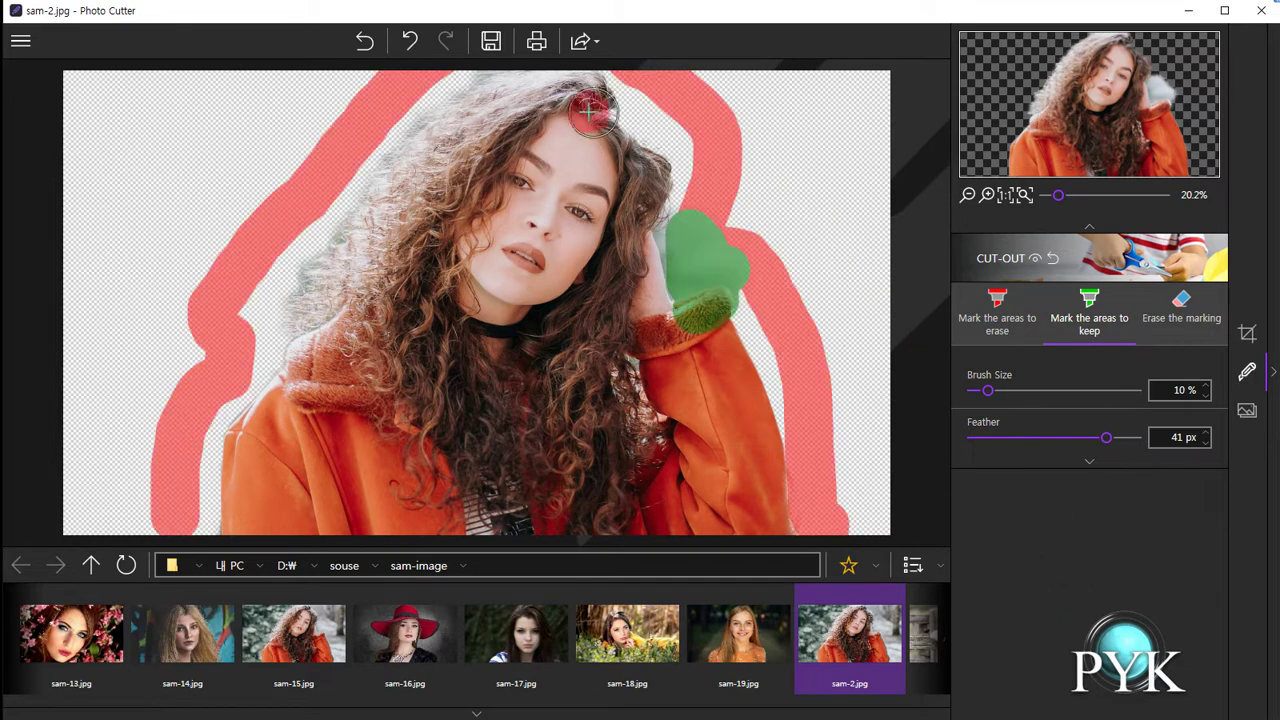
pyautogui.moveTo(497, 97)
pyautogui.mouseDown()
pyautogui.moveTo(414, 177)
pyautogui.moveTo(318, 305)
pyautogui.mouseUp()
pyautogui.moveTo(353, 270)
pyautogui.mouseDown()
pyautogui.moveTo(493, 104)
pyautogui.moveTo(545, 85)
pyautogui.mouseUp()
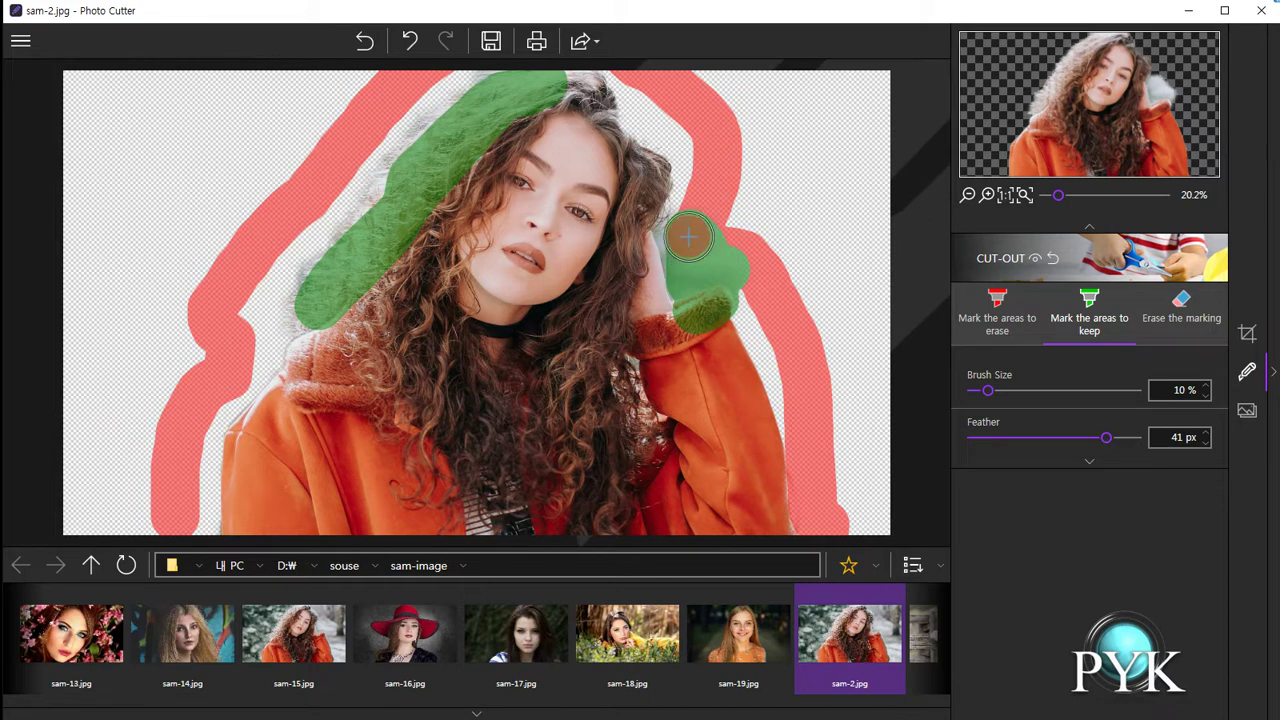
# Step: Mark the restored background patch beside the woman's raised arm for erasing again
pyautogui.click(1000, 322)
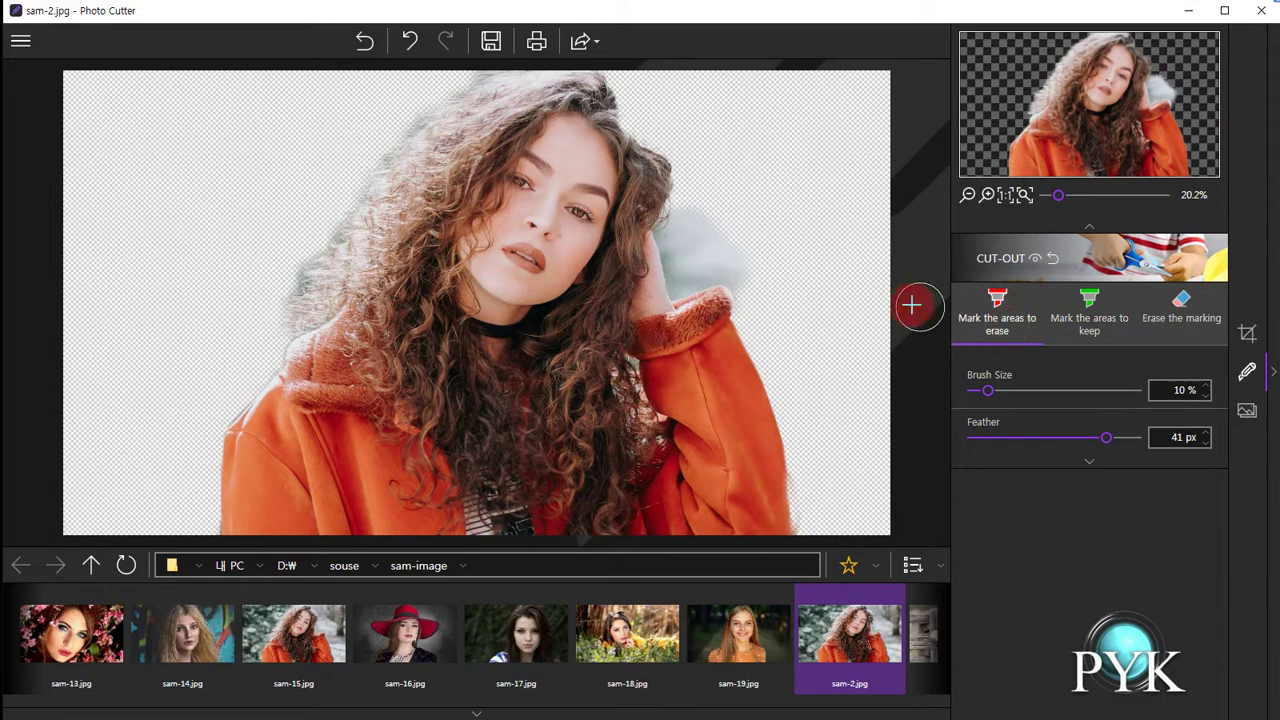
pyautogui.click(744, 257)
pyautogui.moveTo(744, 257)
pyautogui.mouseDown()
pyautogui.moveTo(694, 278)
pyautogui.moveTo(689, 220)
pyautogui.moveTo(687, 268)
pyautogui.moveTo(714, 262)
pyautogui.mouseUp()
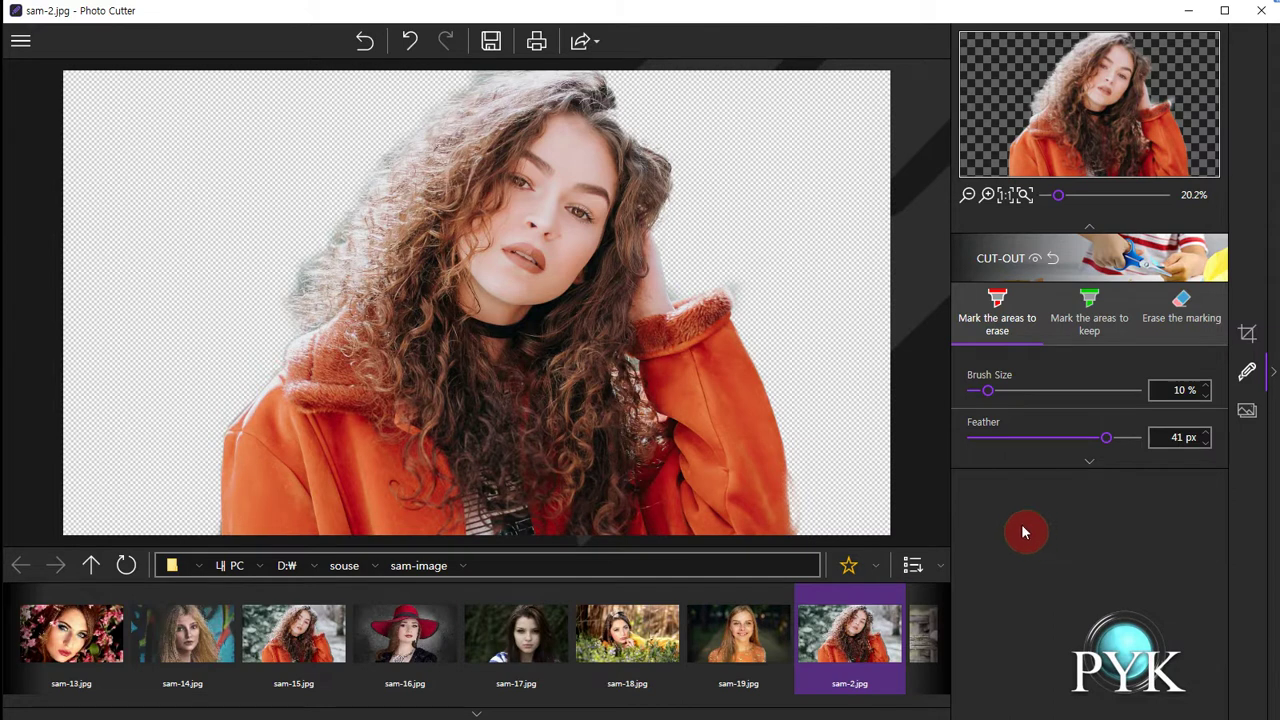
# Step: Erase part of the red marking along its outer edge beside the raised arm
pyautogui.click(1190, 317)
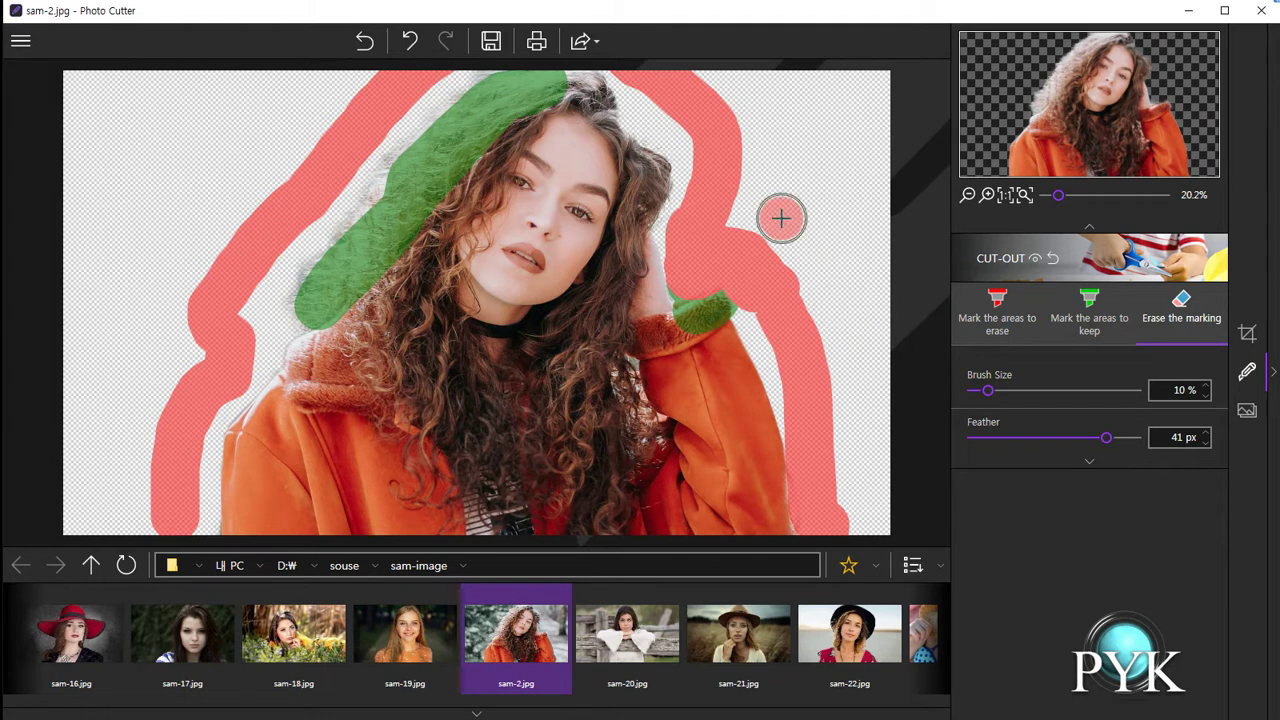
pyautogui.moveTo(783, 220)
pyautogui.mouseDown()
pyautogui.moveTo(751, 217)
pyautogui.moveTo(765, 234)
pyautogui.mouseUp()
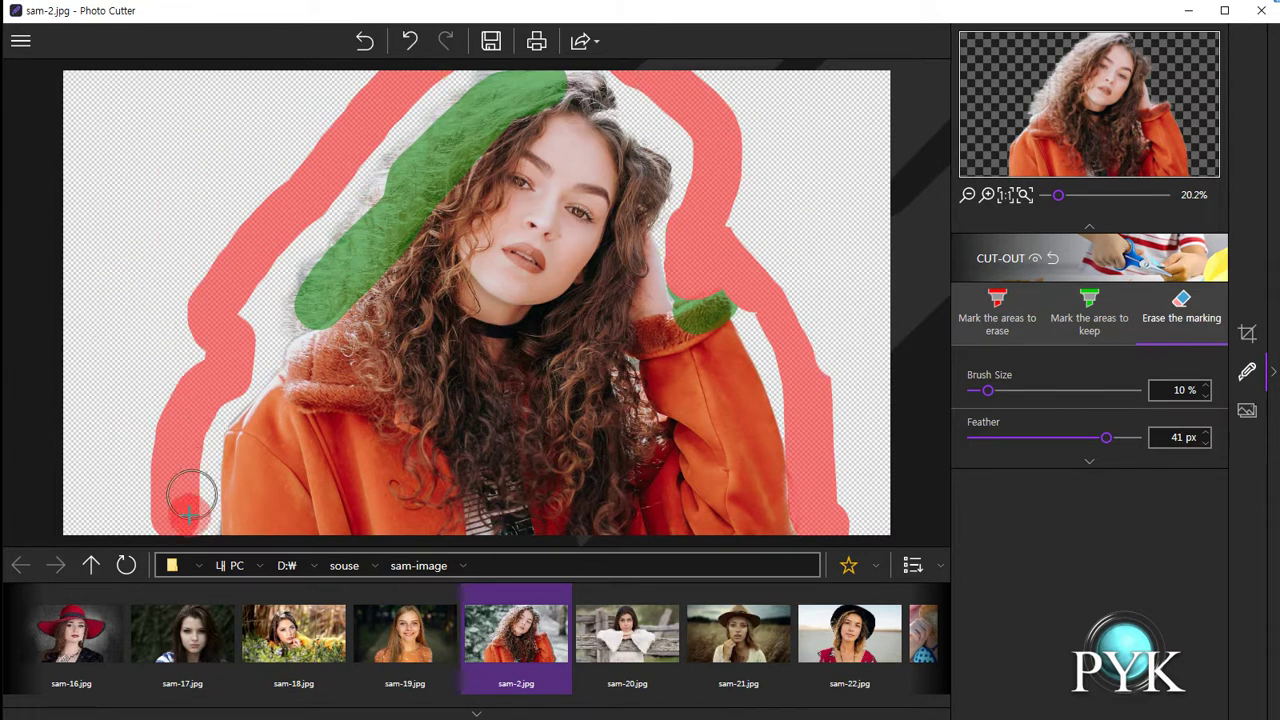
pyautogui.moveTo(733, 272)
pyautogui.mouseDown()
pyautogui.moveTo(749, 177)
pyautogui.moveTo(747, 190)
pyautogui.mouseUp()
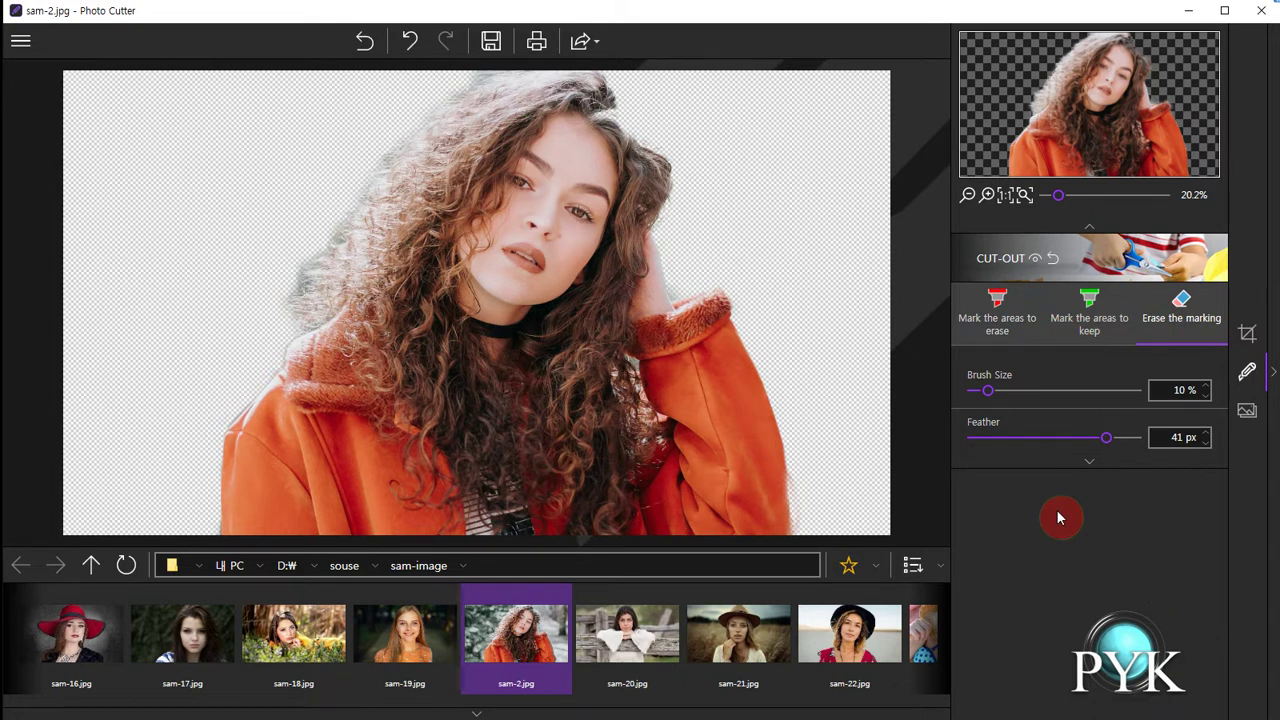
# Step: Start a photomontage, try several of the supplied background photos, and apply the desert road photo with the moon
pyautogui.click(1247, 415)
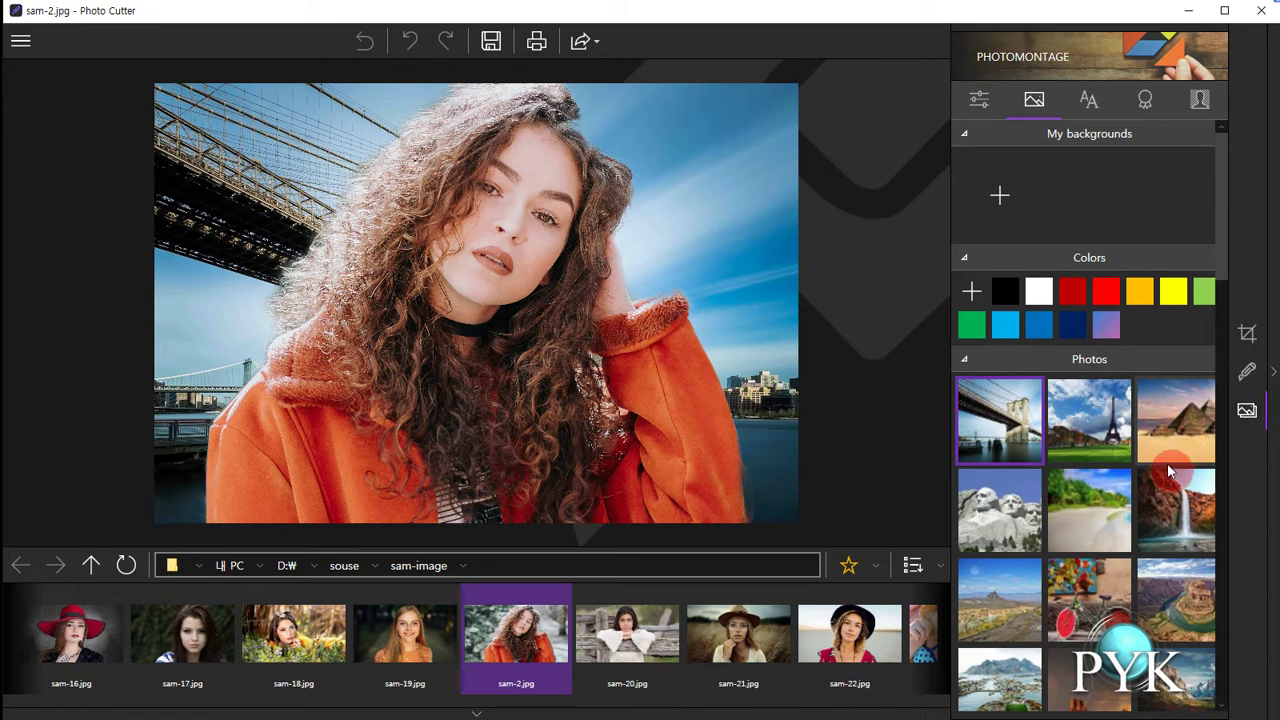
pyautogui.click(1092, 438)
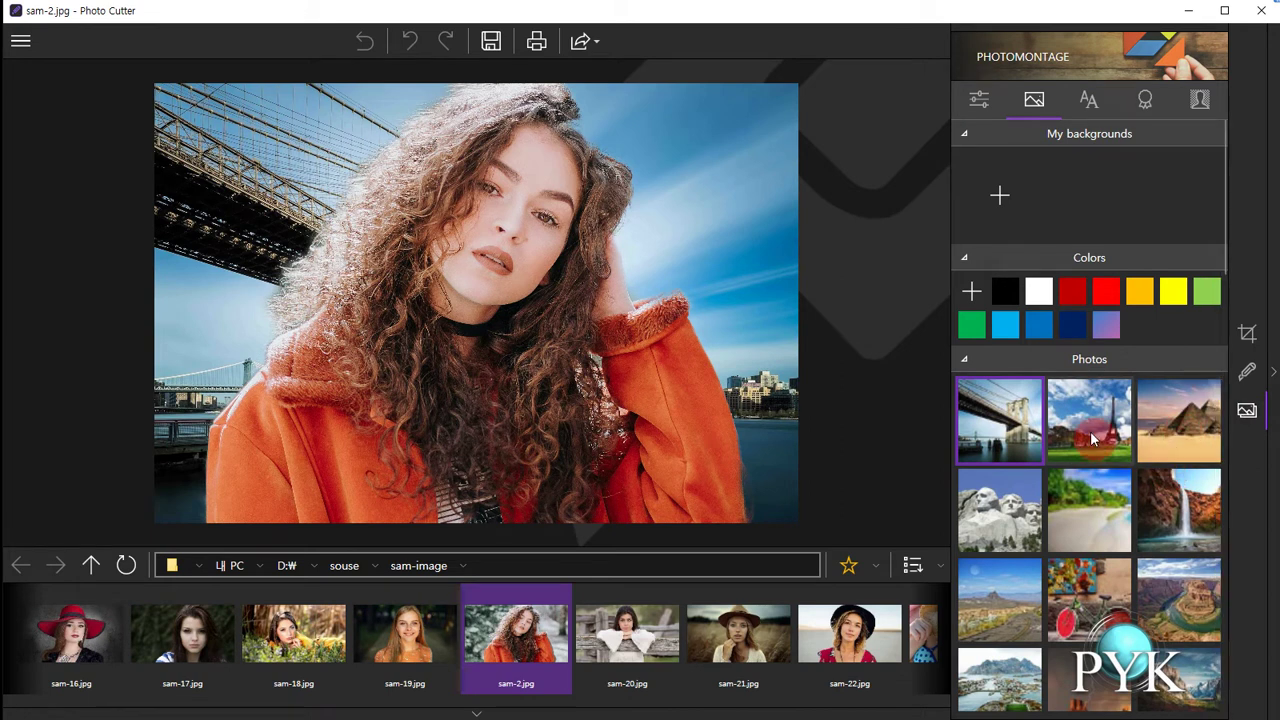
pyautogui.click(1003, 505)
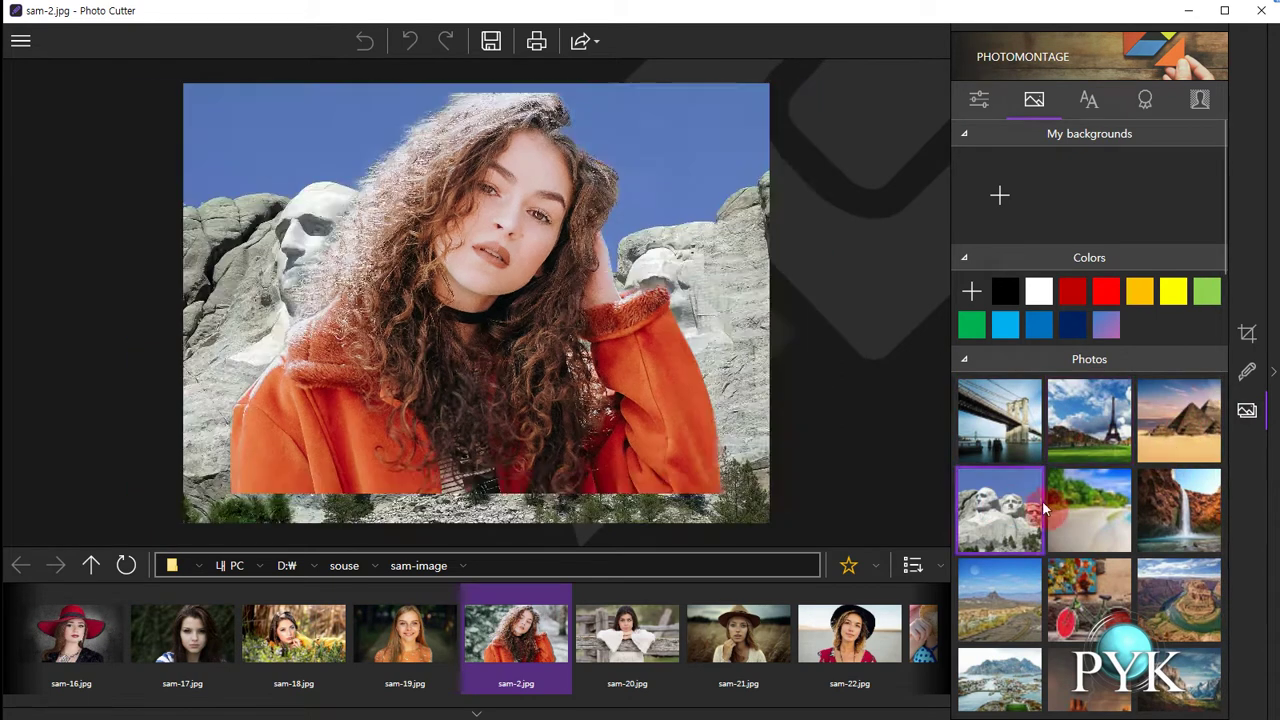
pyautogui.click(1104, 598)
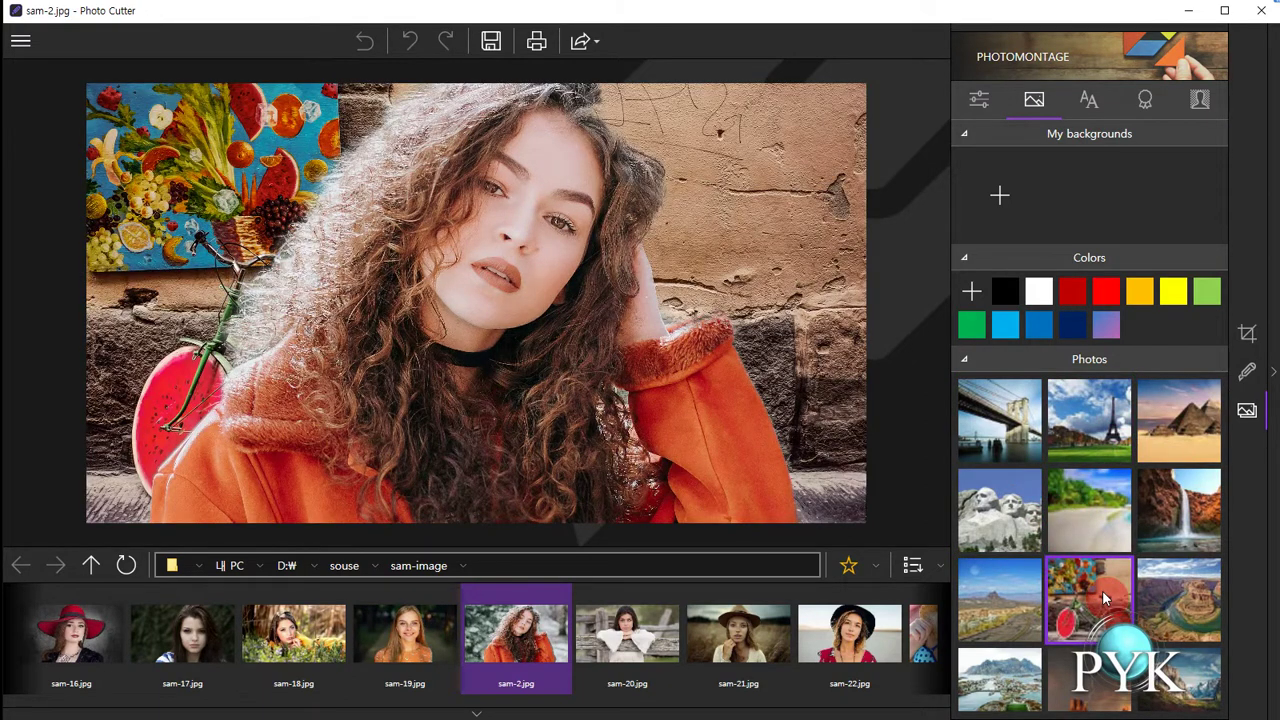
pyautogui.click(1012, 596)
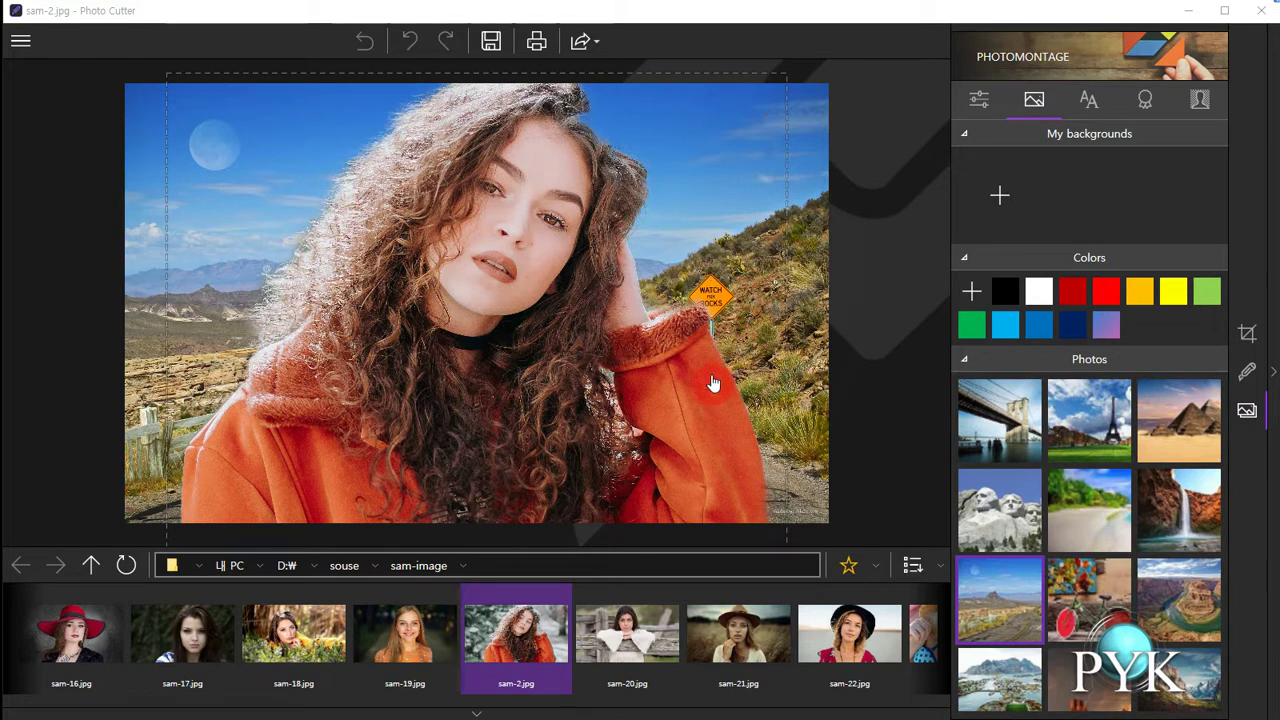
# Step: Shrink the woman's cut-out and centre it along the lower edge of the desert scene
pyautogui.moveTo(663, 387); pyautogui.dragTo(665, 346)
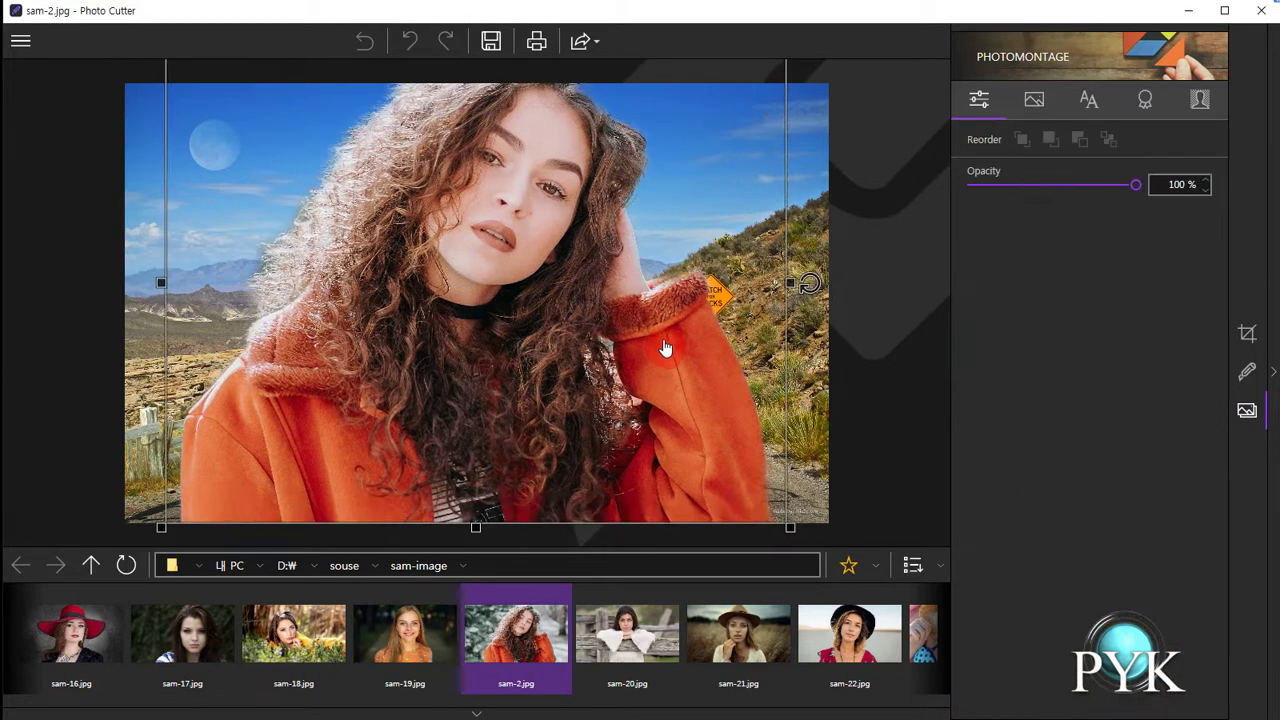
pyautogui.moveTo(789, 527); pyautogui.dragTo(623, 415)
pyautogui.moveTo(556, 330); pyautogui.dragTo(620, 433)
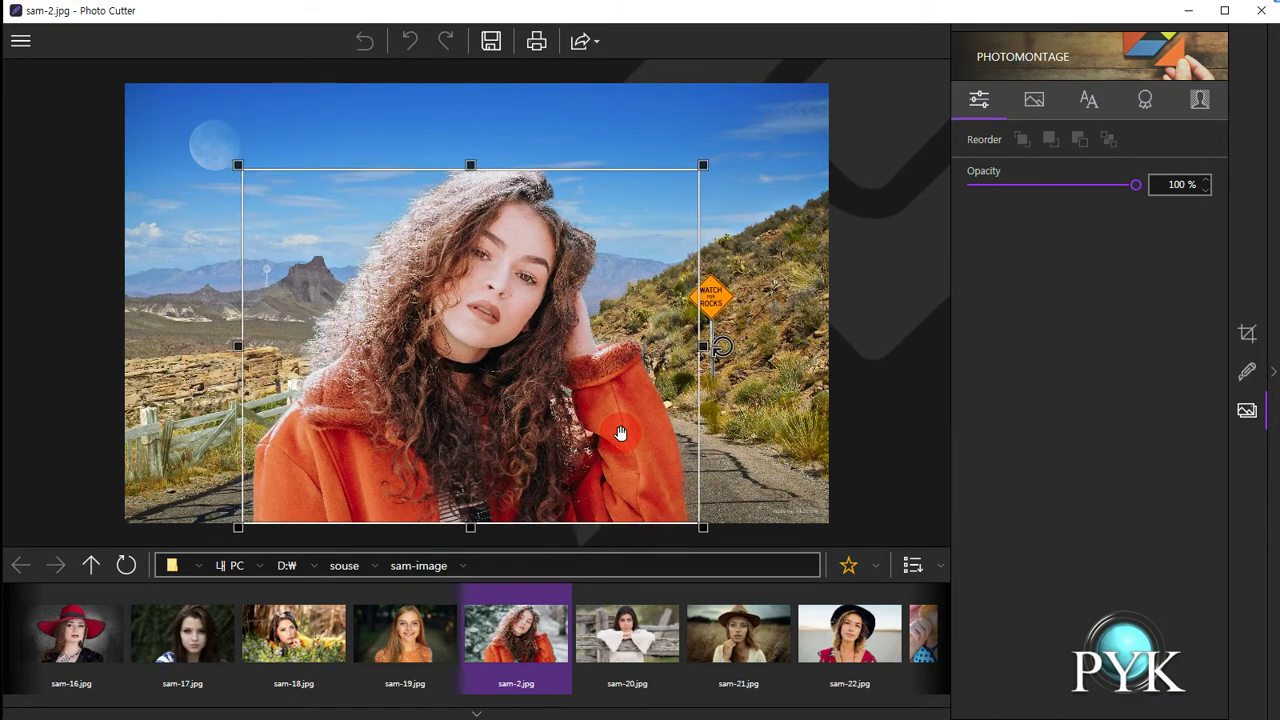
pyautogui.moveTo(709, 529); pyautogui.dragTo(714, 529)
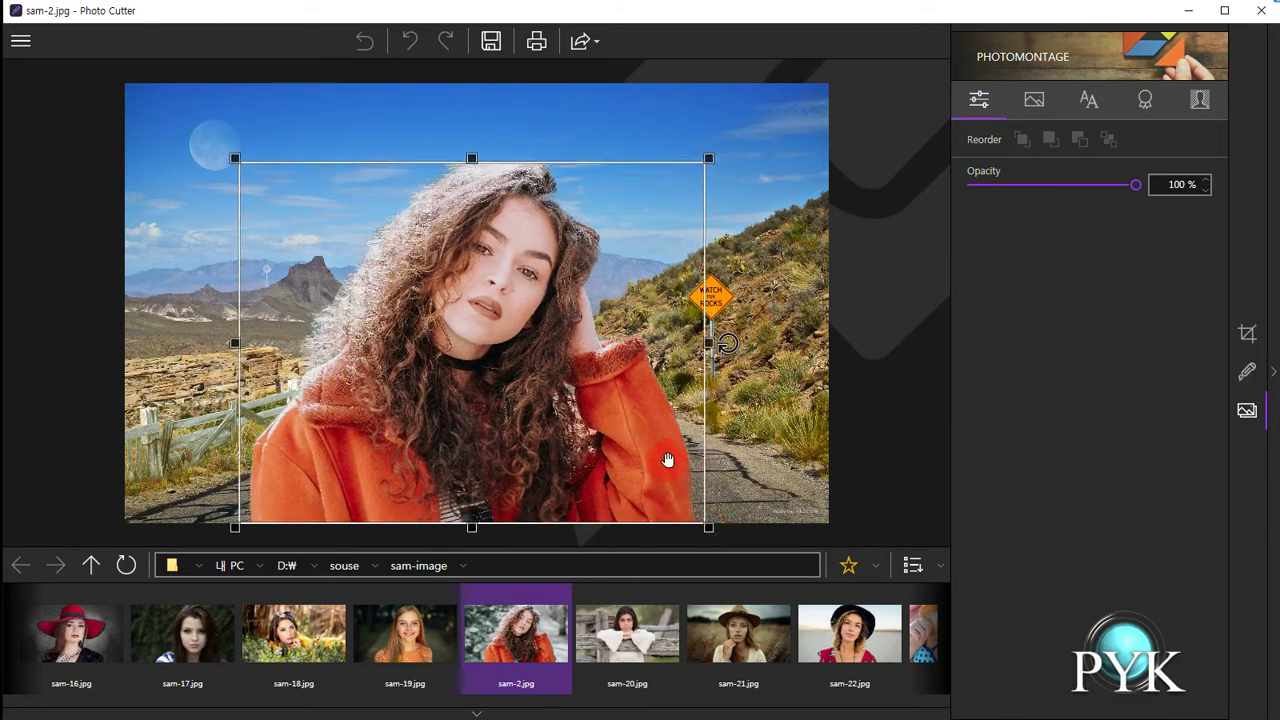
# Step: Tilt and enlarge the woman's cut-out slightly, and place it in the left part of the scene, clear of the road sign
pyautogui.moveTo(727, 343)
pyautogui.mouseDown()
pyautogui.moveTo(700, 280)
pyautogui.moveTo(724, 302)
pyautogui.moveTo(706, 374)
pyautogui.moveTo(694, 251)
pyautogui.moveTo(719, 281)
pyautogui.moveTo(717, 343)
pyautogui.mouseUp()
pyautogui.moveTo(708, 158); pyautogui.dragTo(773, 107)
pyautogui.moveTo(603, 236); pyautogui.dragTo(514, 236)
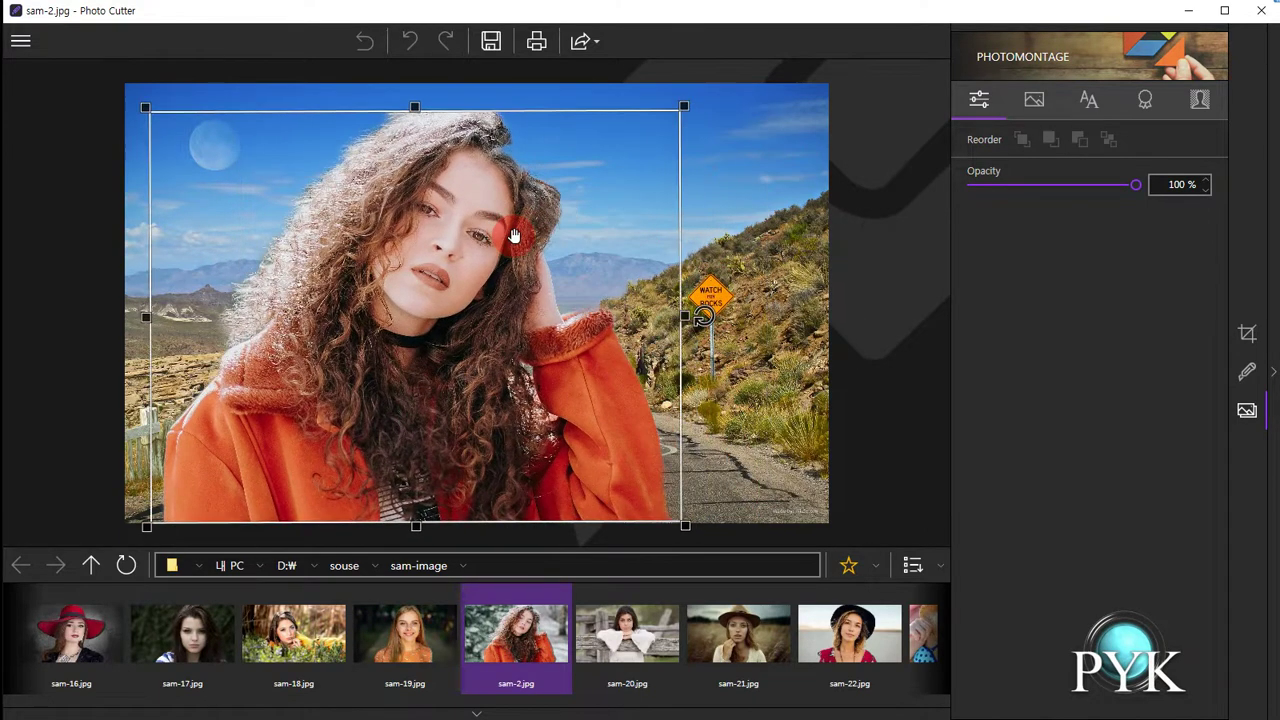
pyautogui.click(849, 303)
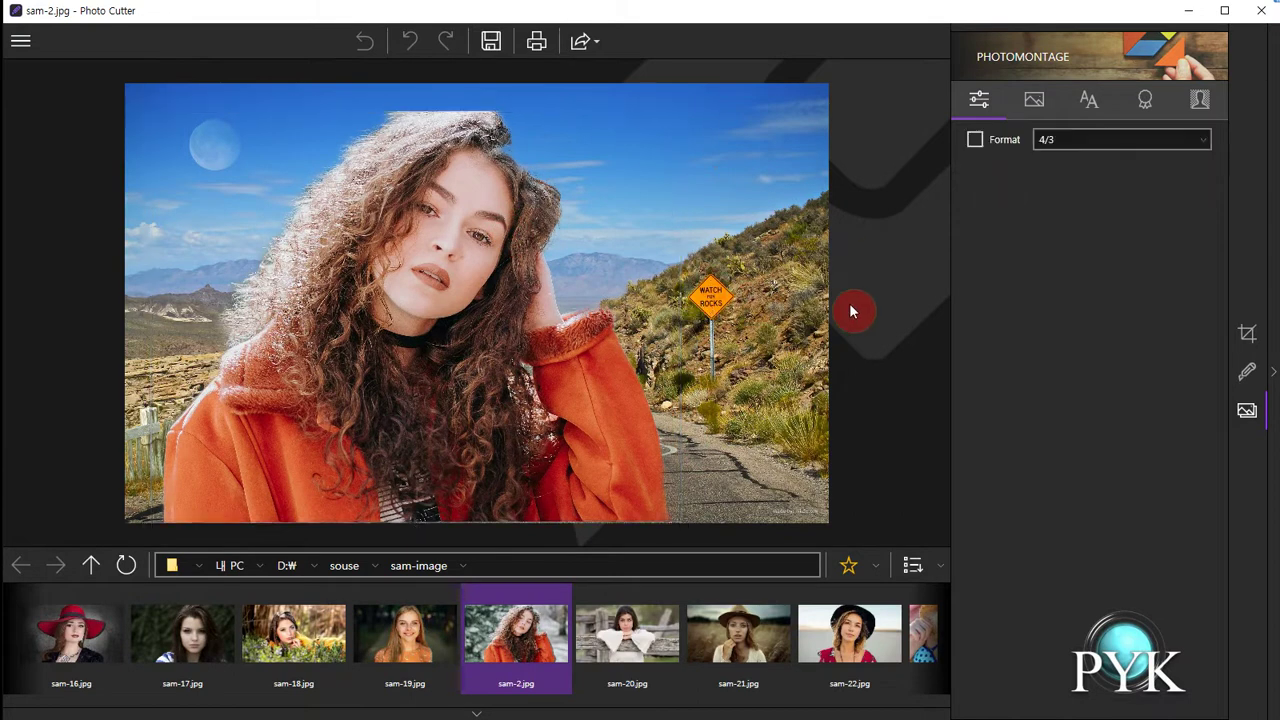
# Step: Replace the background with the supplied wedding aisle photo and move the woman's cut-out into the lower-left corner of the scene
pyautogui.click(1246, 418)
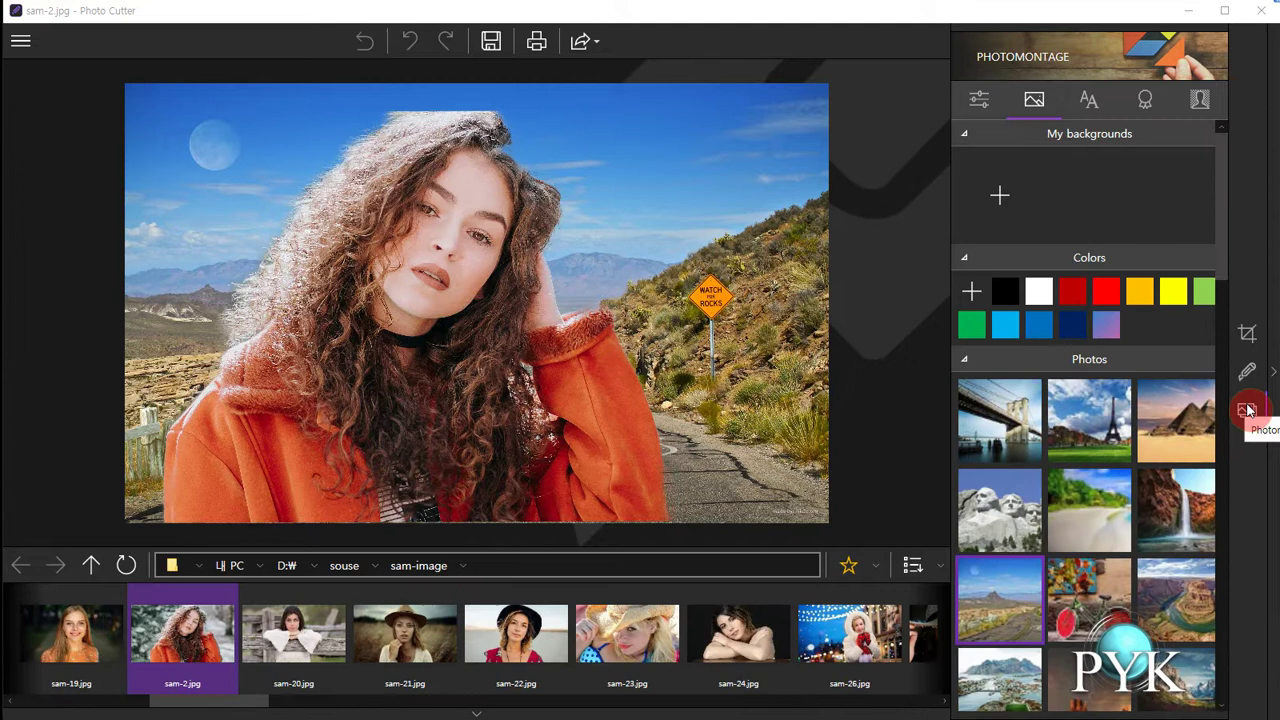
pyautogui.click(1123, 452)
pyautogui.scroll(-5, 1122, 446)
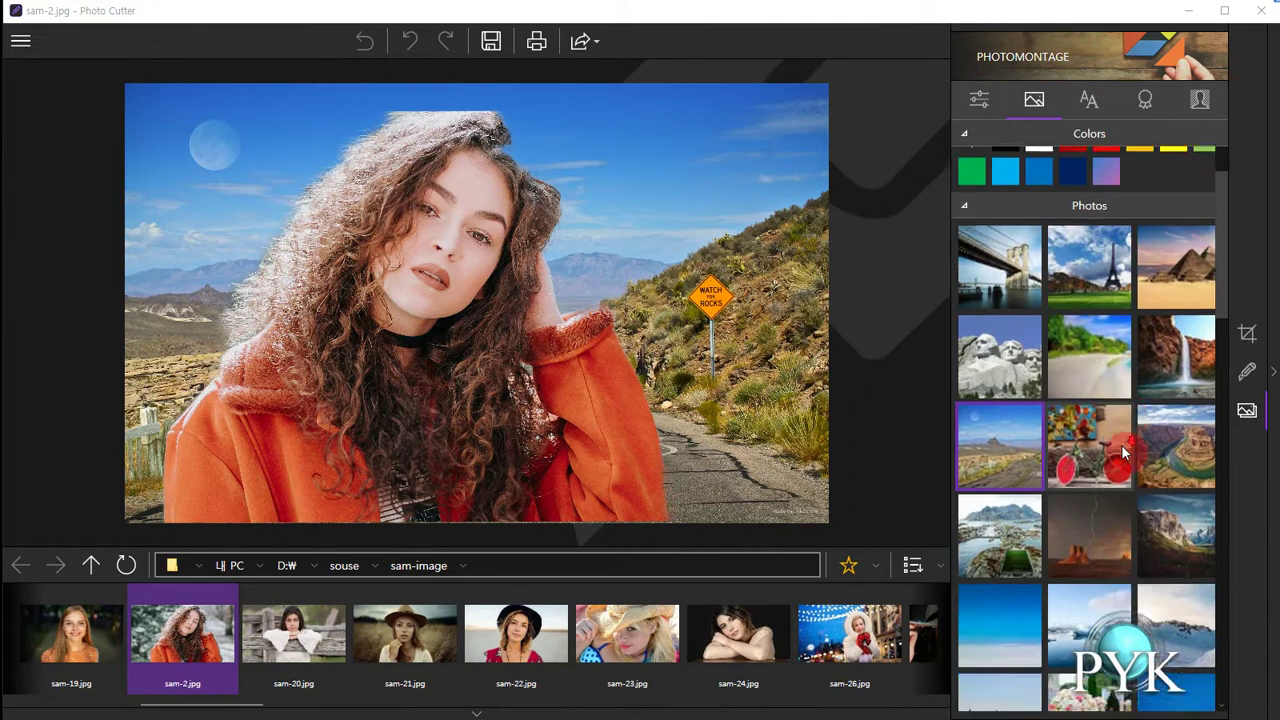
pyautogui.click(1082, 568)
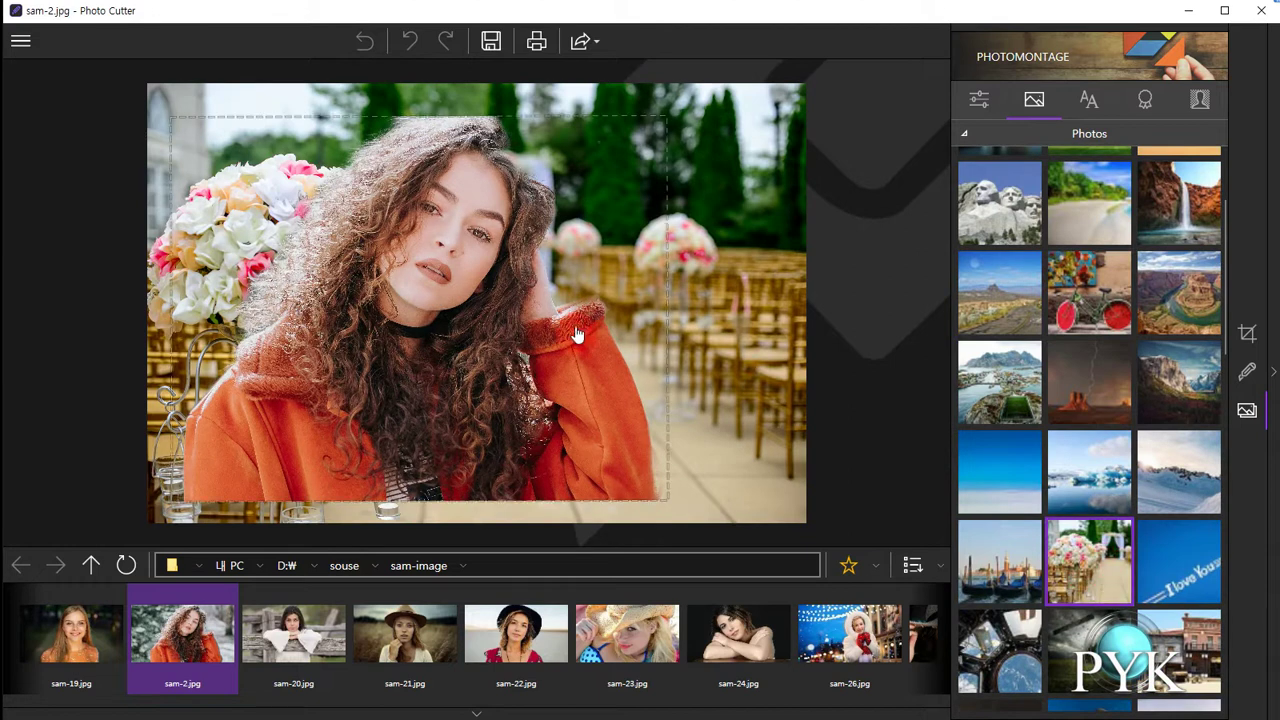
pyautogui.click(568, 362)
pyautogui.moveTo(566, 362); pyautogui.dragTo(543, 364)
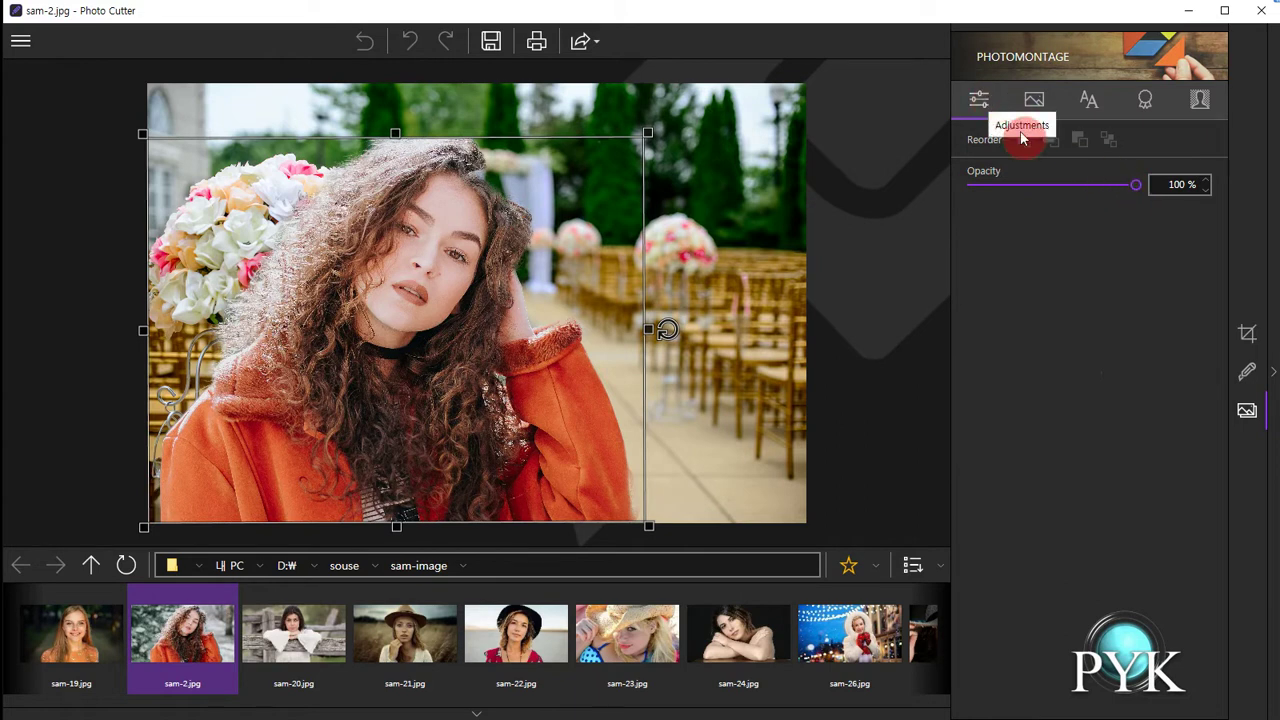
pyautogui.moveTo(1127, 185)
pyautogui.mouseDown()
pyautogui.moveTo(1046, 183)
pyautogui.moveTo(1143, 188)
pyautogui.mouseUp()
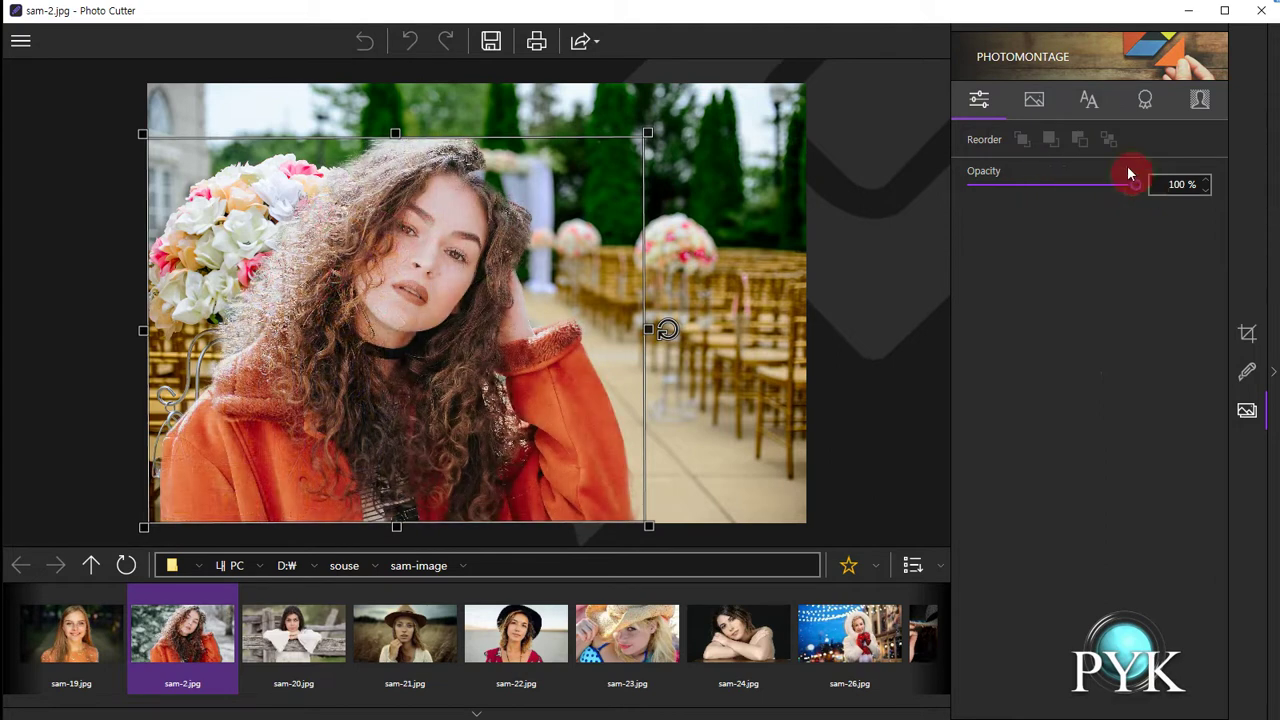
pyautogui.click(1037, 101)
pyautogui.click(1060, 260)
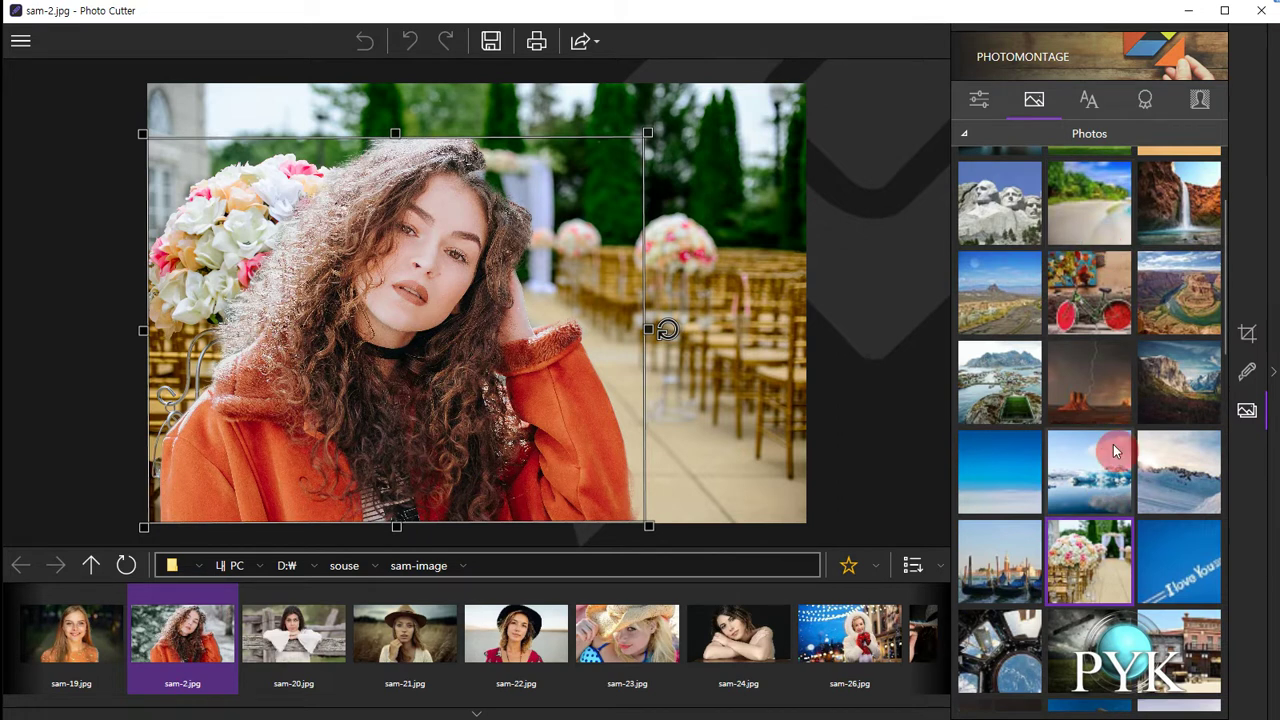
# Step: Add the supplied BABY GIRL announcement text sample to the montage
pyautogui.click(1092, 104)
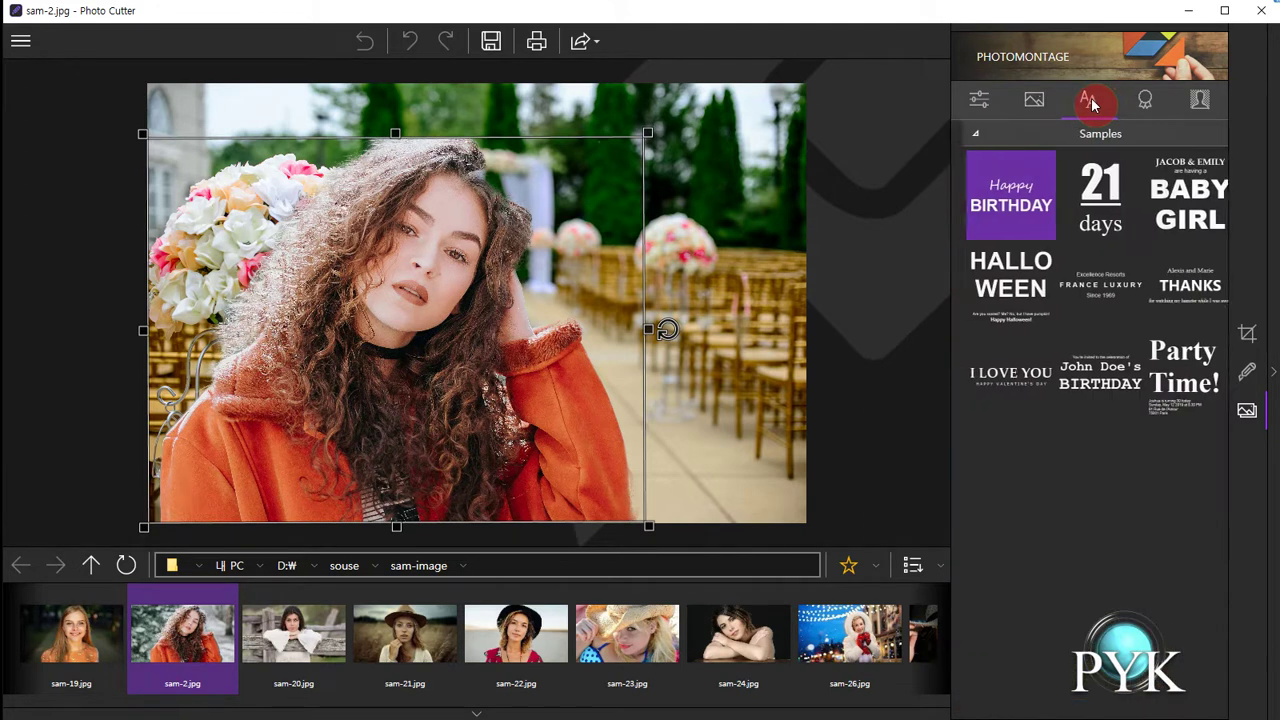
pyautogui.click(1170, 220)
pyautogui.click(1170, 220)
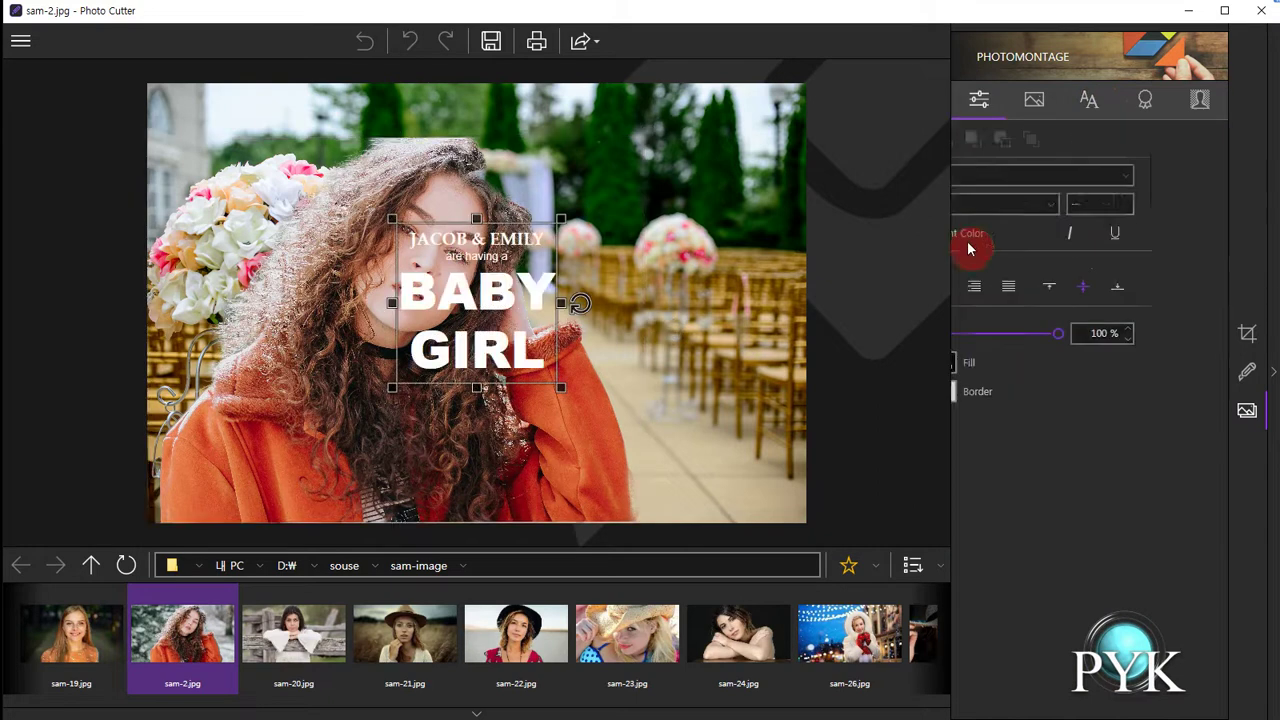
# Step: Replace the word BABY with "PYK" and the word GIRL with "Media" in the announcement text
pyautogui.click(522, 283)
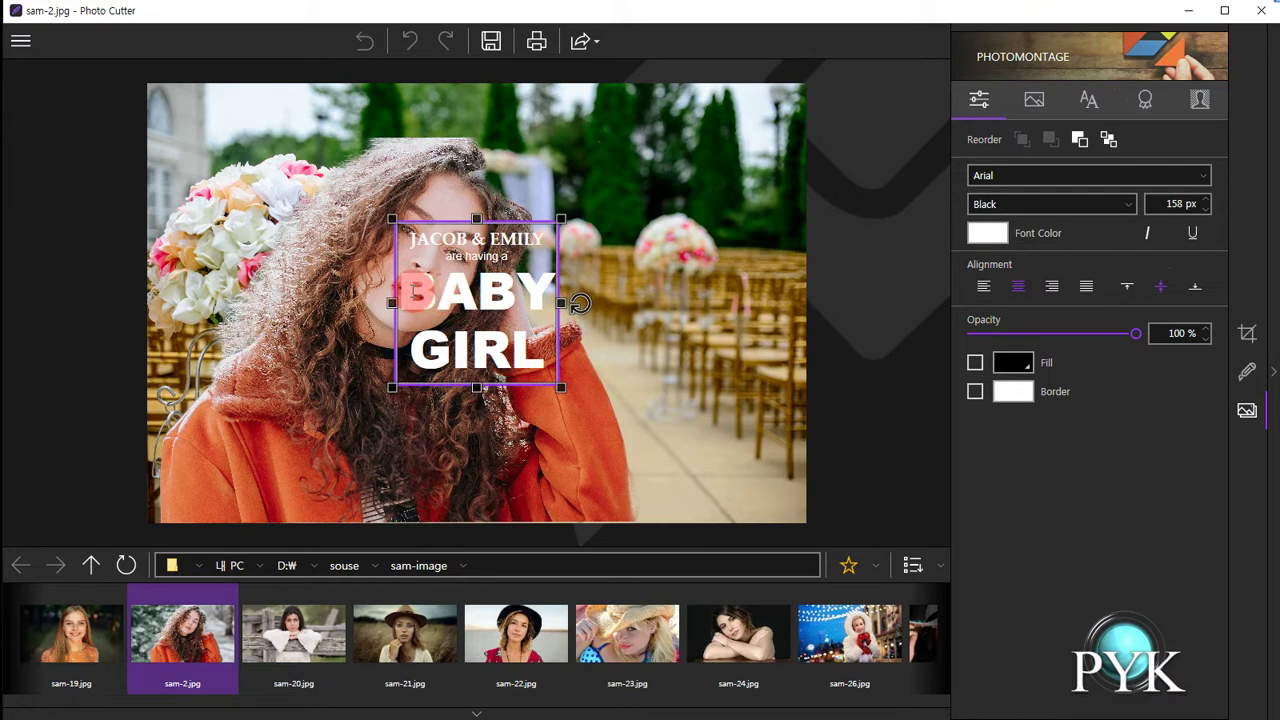
pyautogui.moveTo(400, 290); pyautogui.dragTo(592, 330)
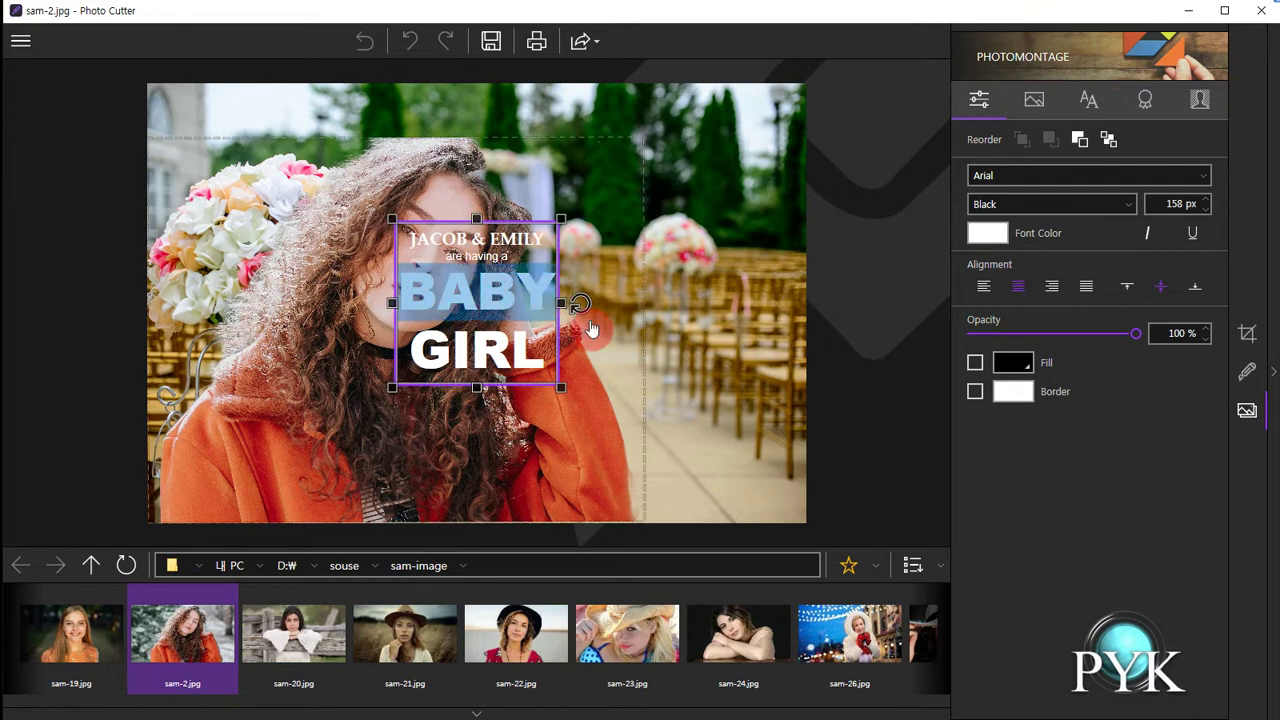
pyautogui.write('PYK')
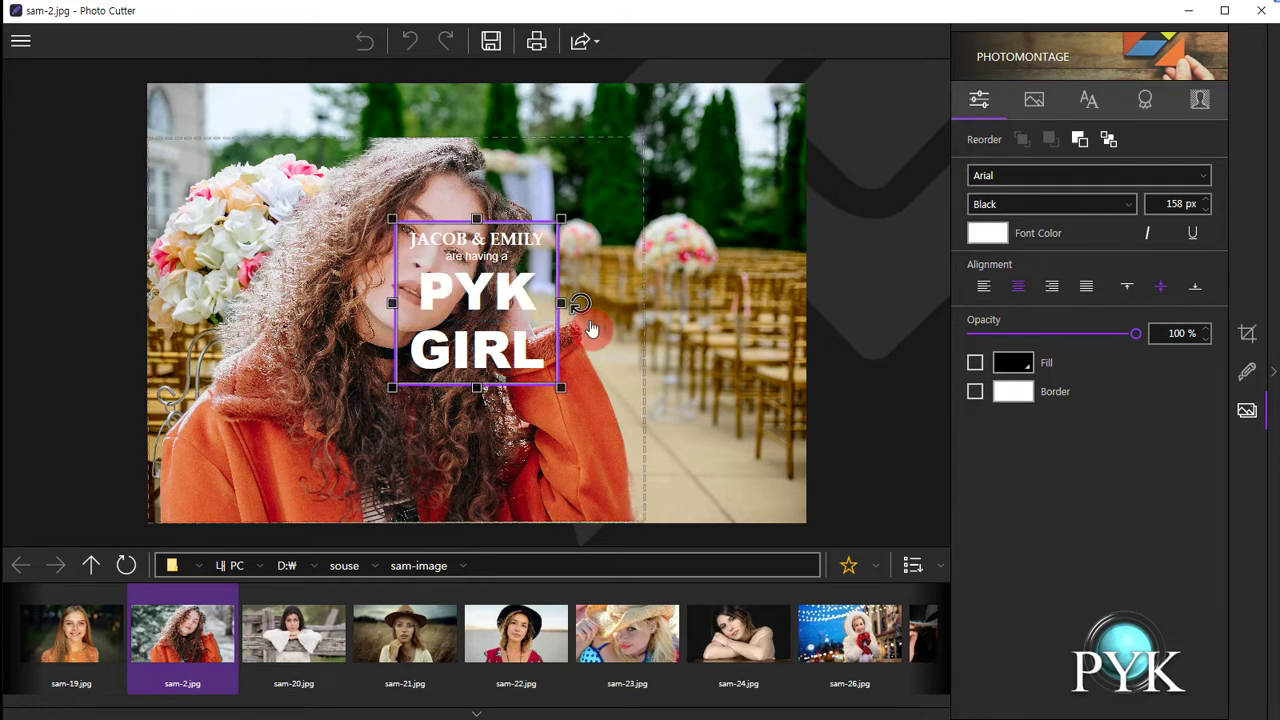
pyautogui.click(413, 345)
pyautogui.moveTo(413, 345); pyautogui.dragTo(565, 345)
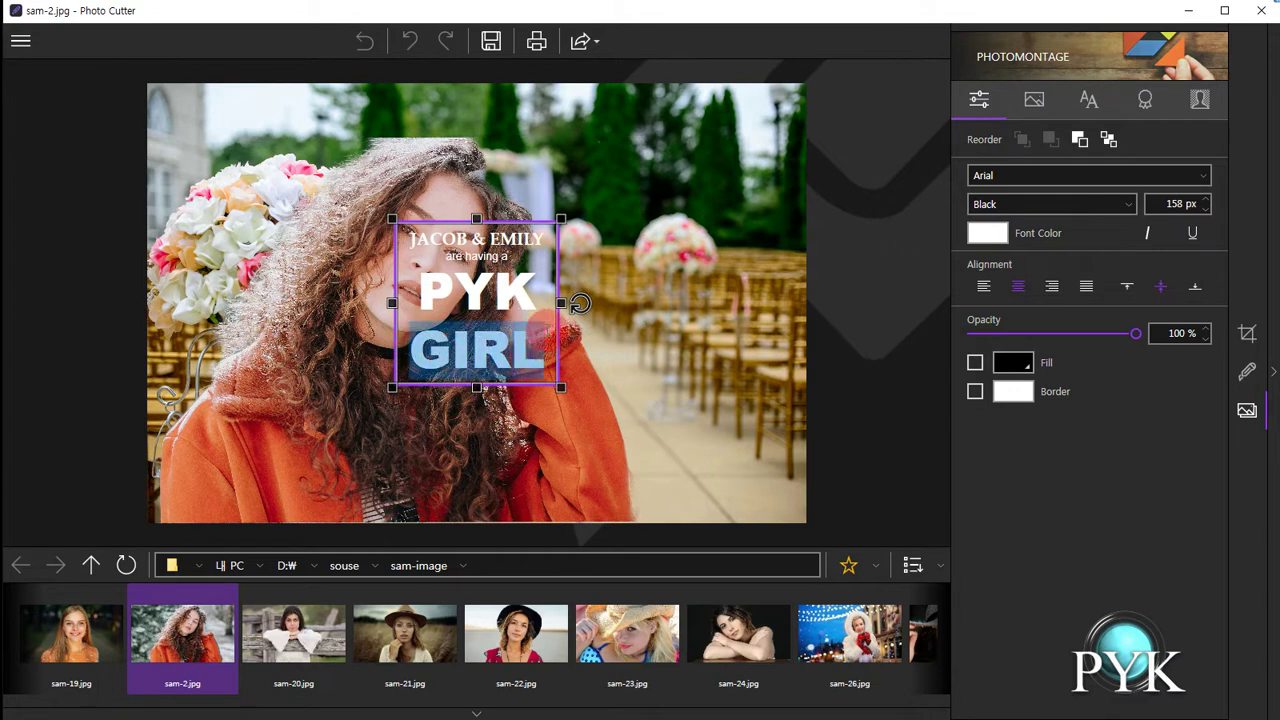
pyautogui.write('Medi')
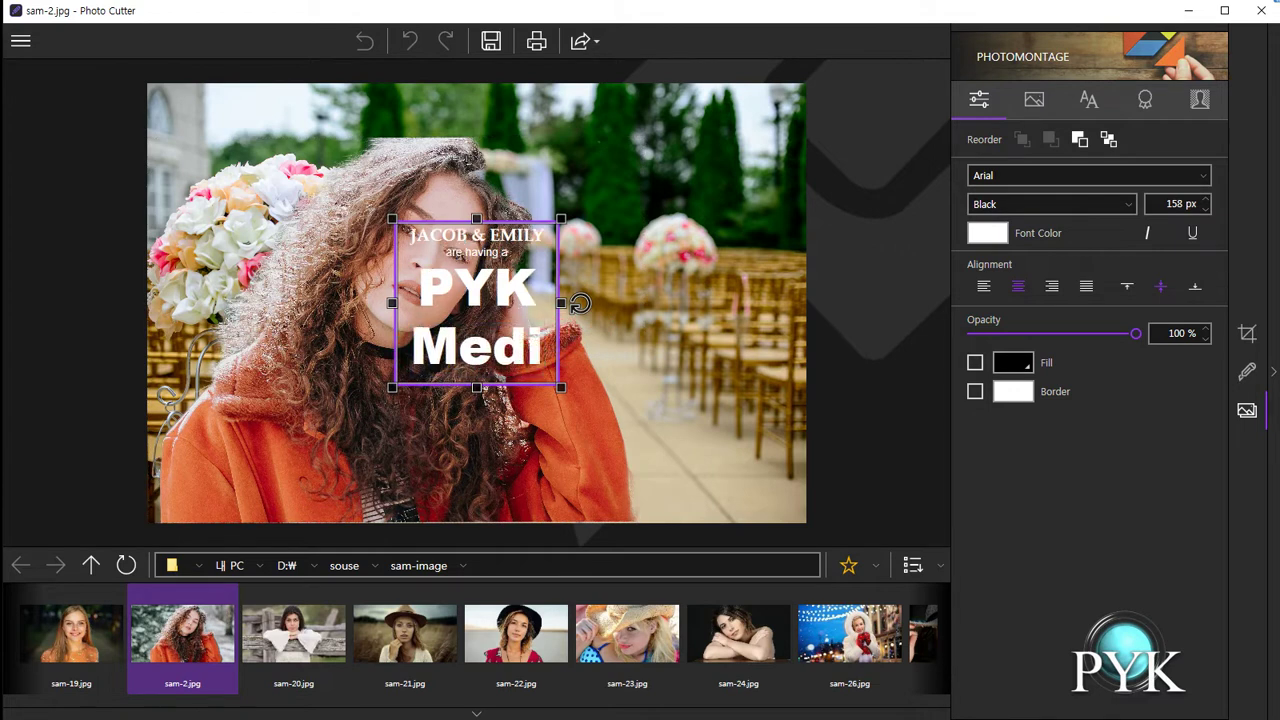
pyautogui.click(643, 363)
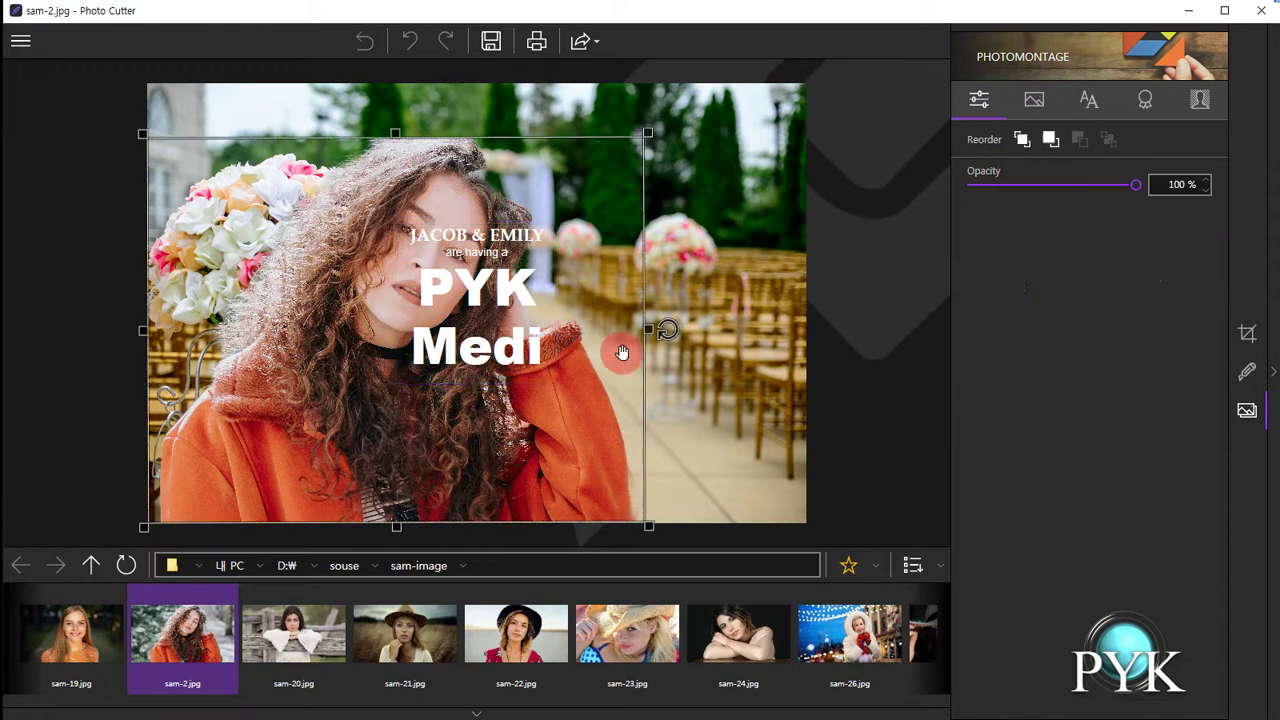
pyautogui.click(541, 370)
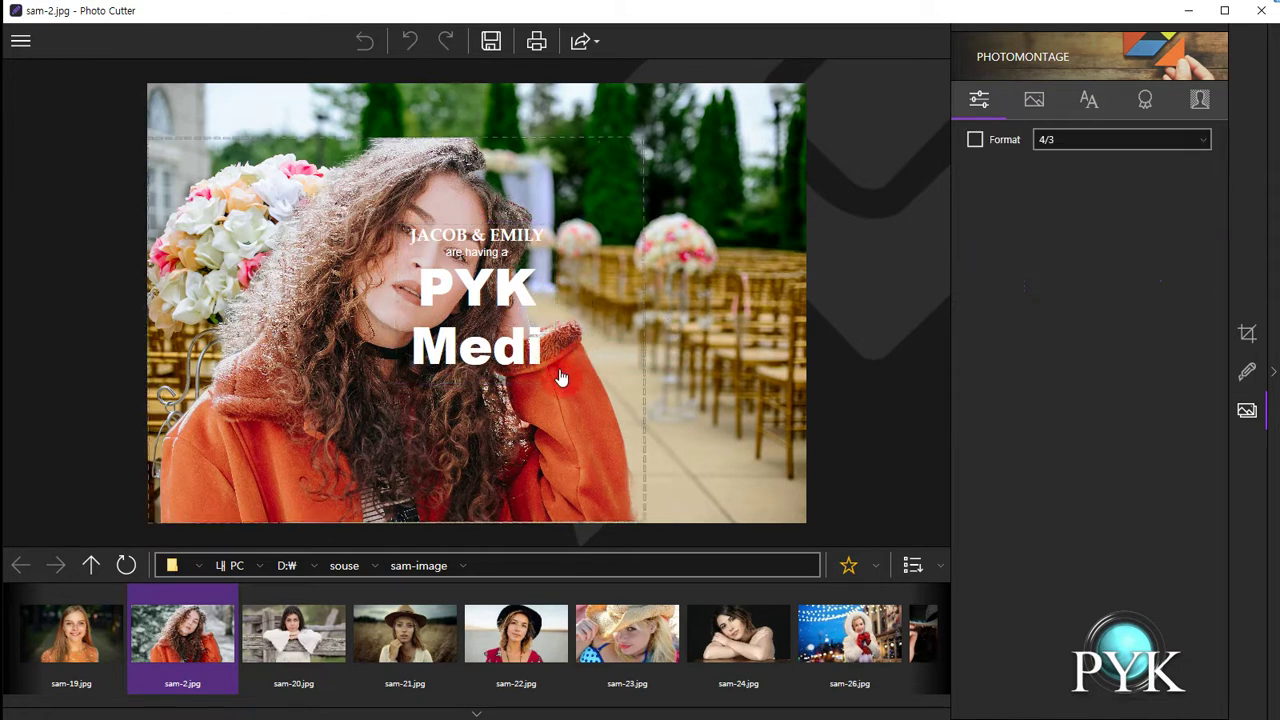
# Step: Resize the text box so the word Media fits on one line and place it in the upper-right corner of the scene
pyautogui.click(528, 349)
pyautogui.moveTo(561, 390); pyautogui.dragTo(609, 435)
pyautogui.moveTo(609, 328); pyautogui.dragTo(661, 330)
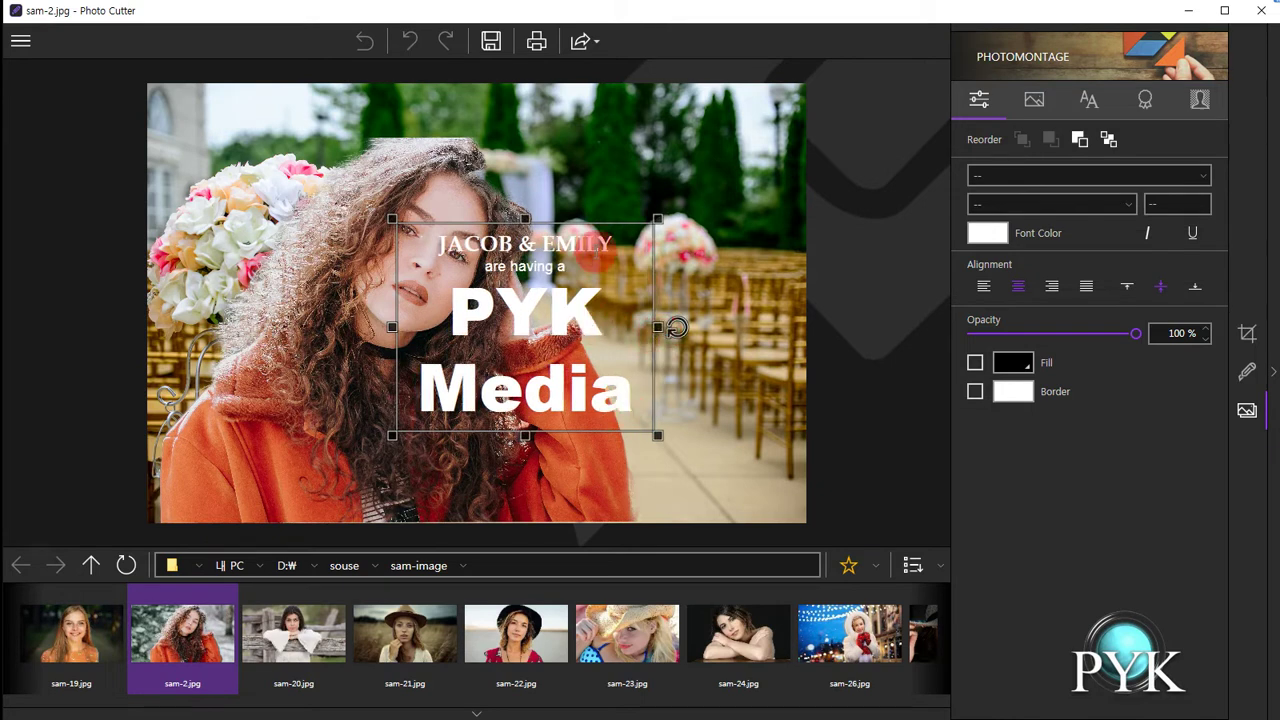
pyautogui.moveTo(622, 270); pyautogui.dragTo(775, 130)
pyautogui.moveTo(546, 294); pyautogui.dragTo(597, 253)
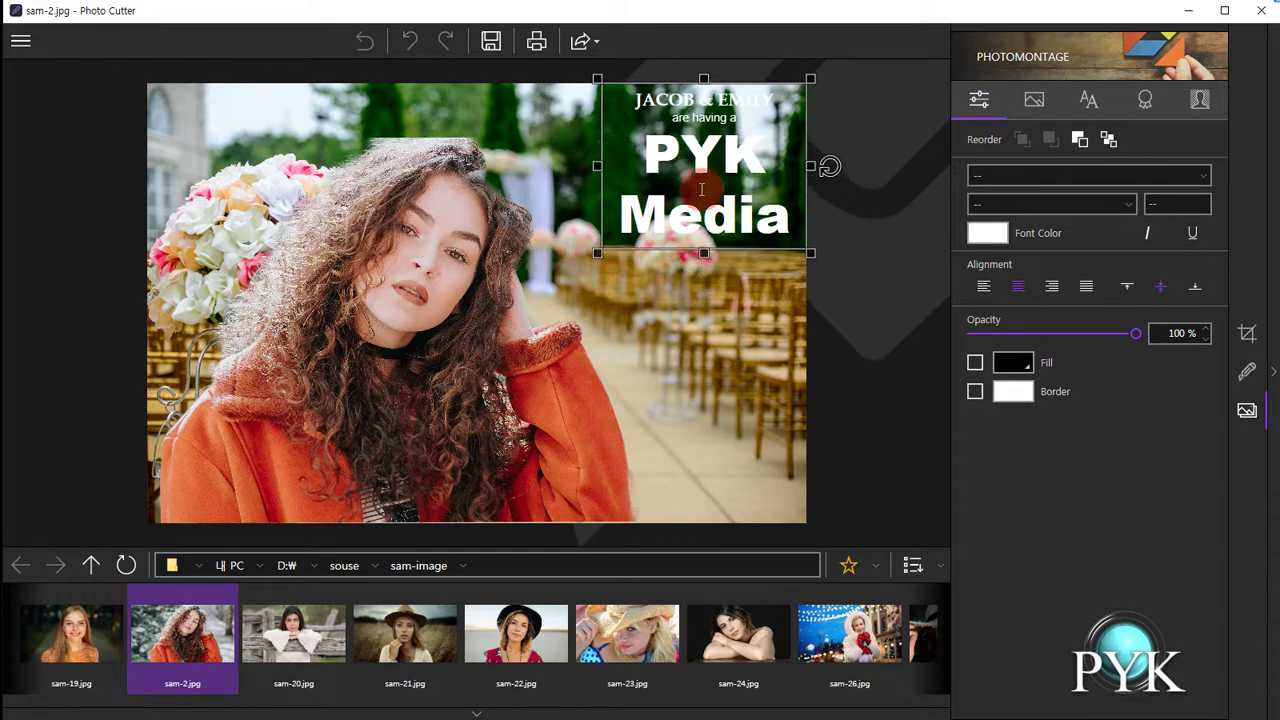
# Step: Give the text a gradient font colour, trying the blue presets and applying the pink one
pyautogui.click(985, 233)
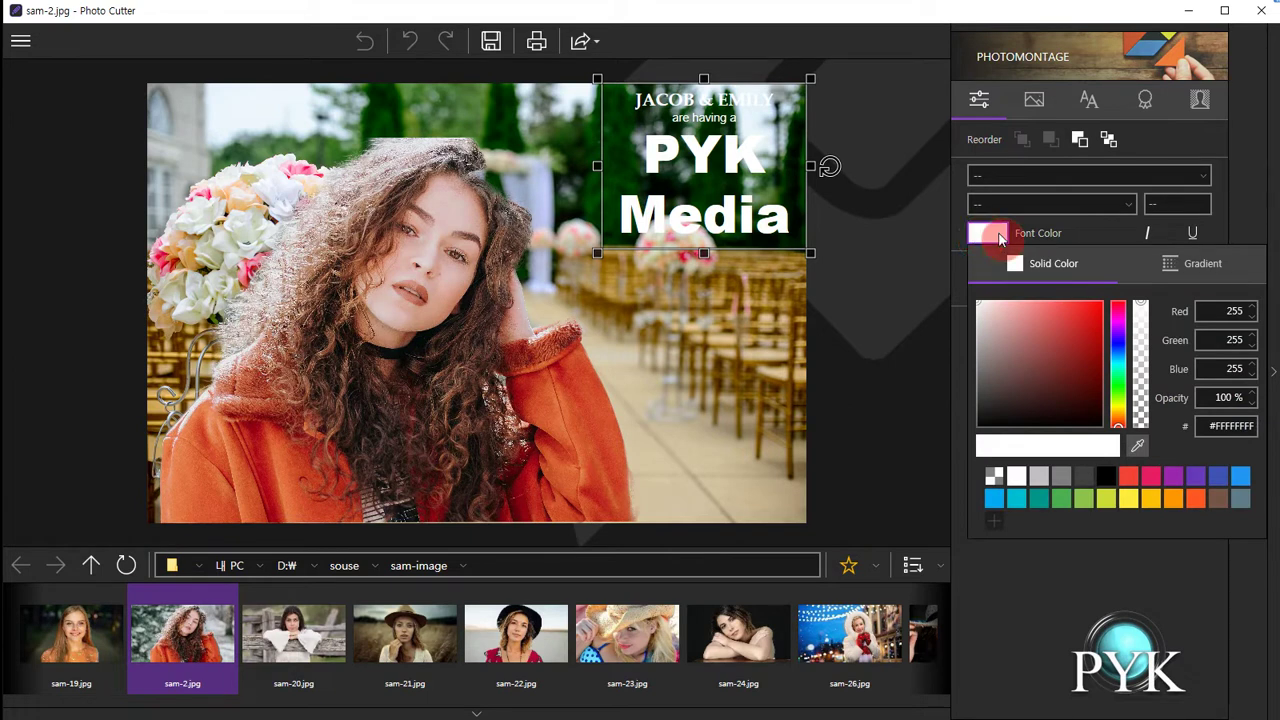
pyautogui.click(1185, 268)
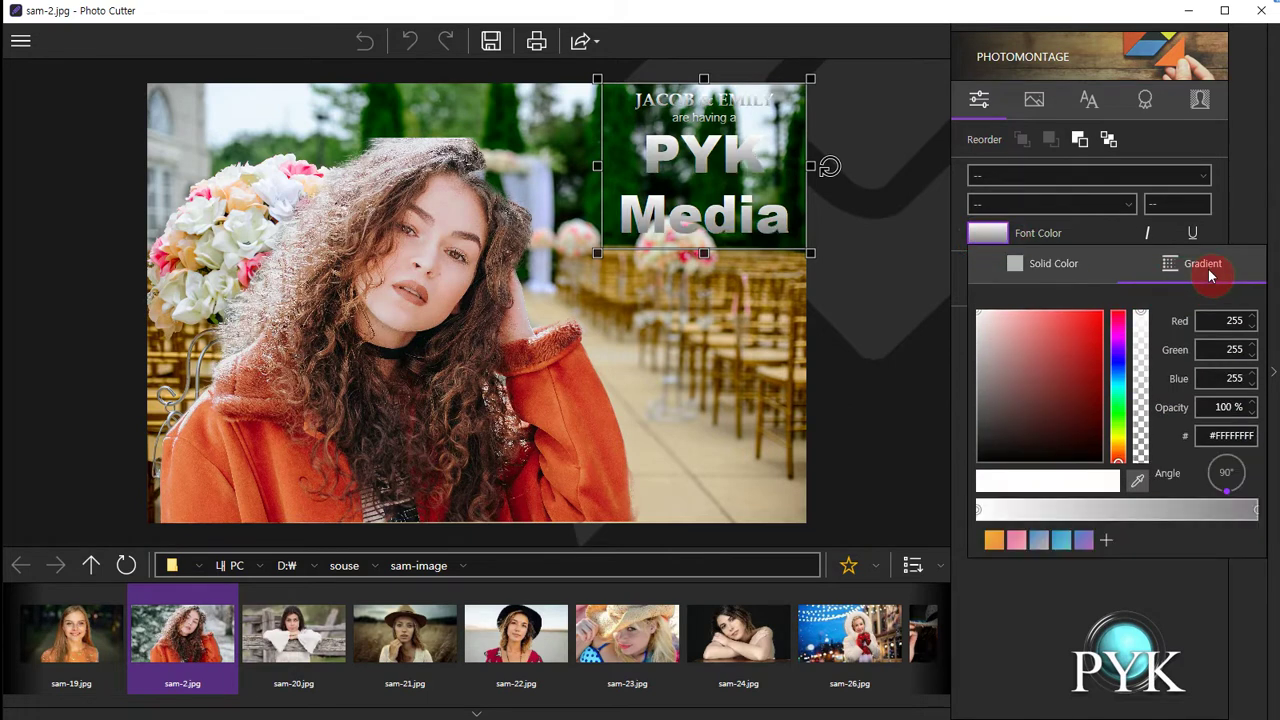
pyautogui.click(1061, 540)
pyautogui.click(1041, 539)
pyautogui.click(1016, 541)
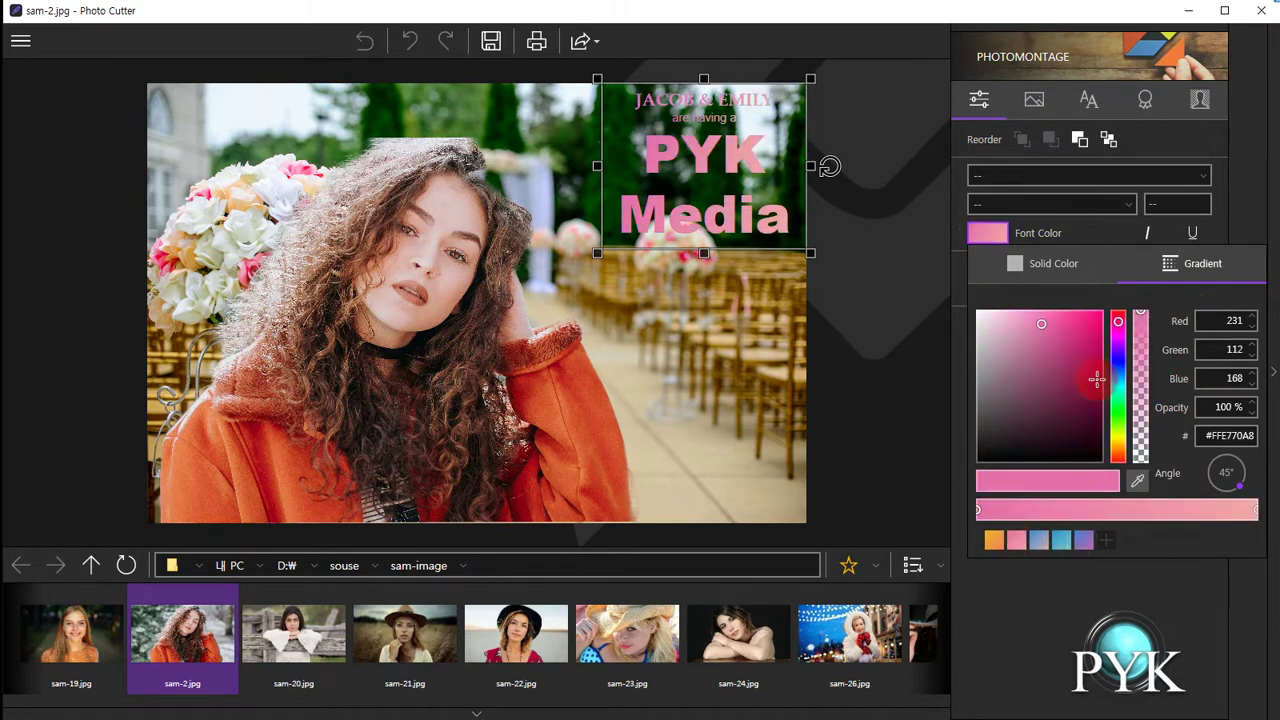
# Step: Change the starting colour of the text gradient to bright green, #FF4CD243
pyautogui.click(1037, 323)
pyautogui.click(1029, 364)
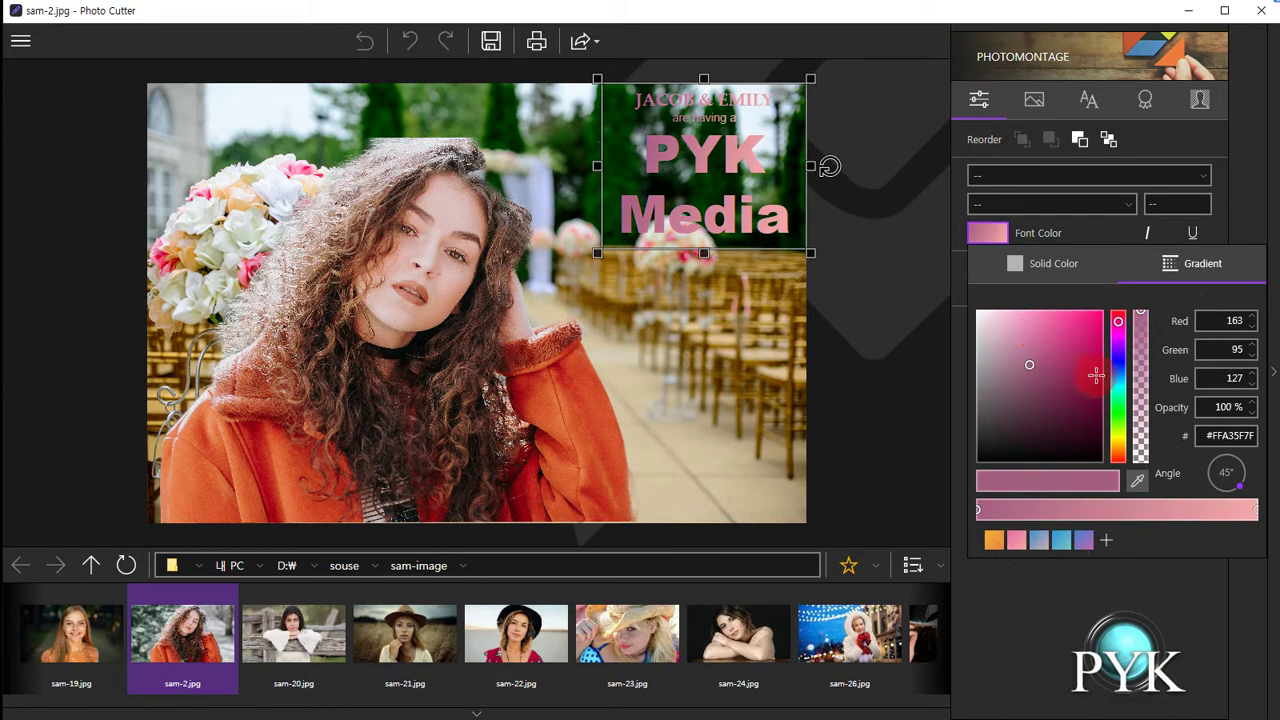
pyautogui.click(1118, 389)
pyautogui.click(1118, 413)
pyautogui.click(1065, 388)
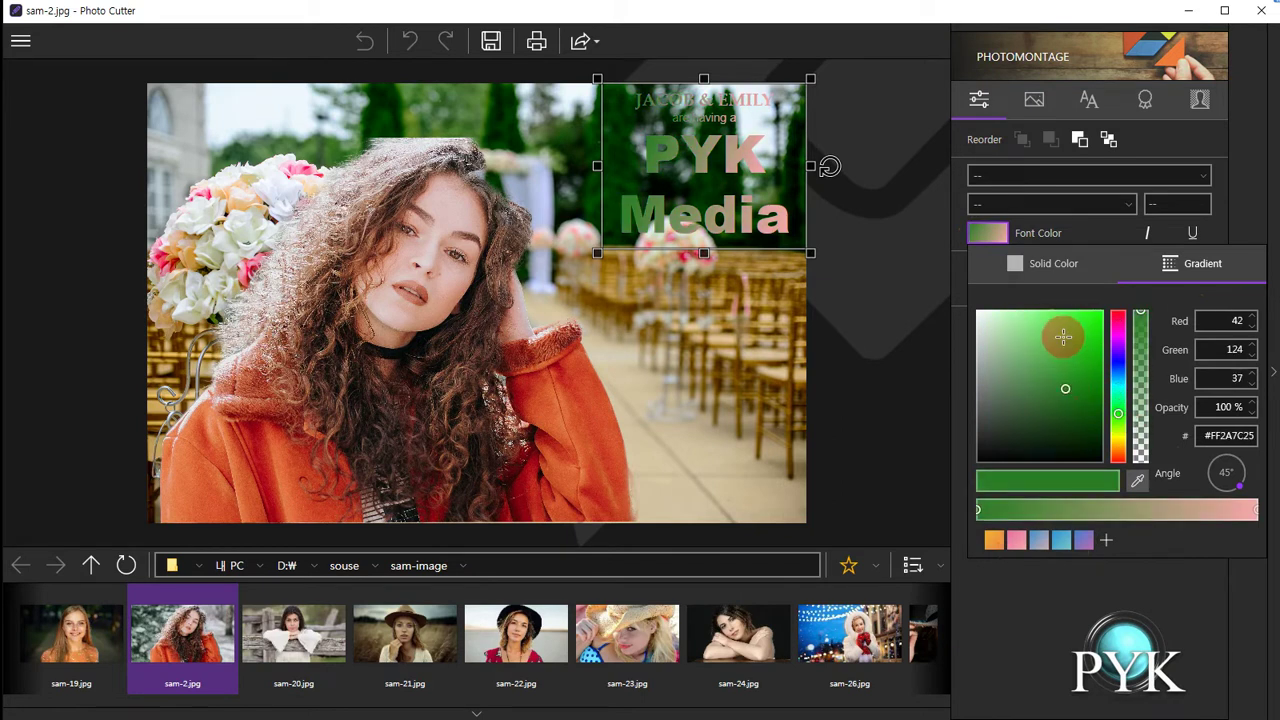
pyautogui.click(1063, 337)
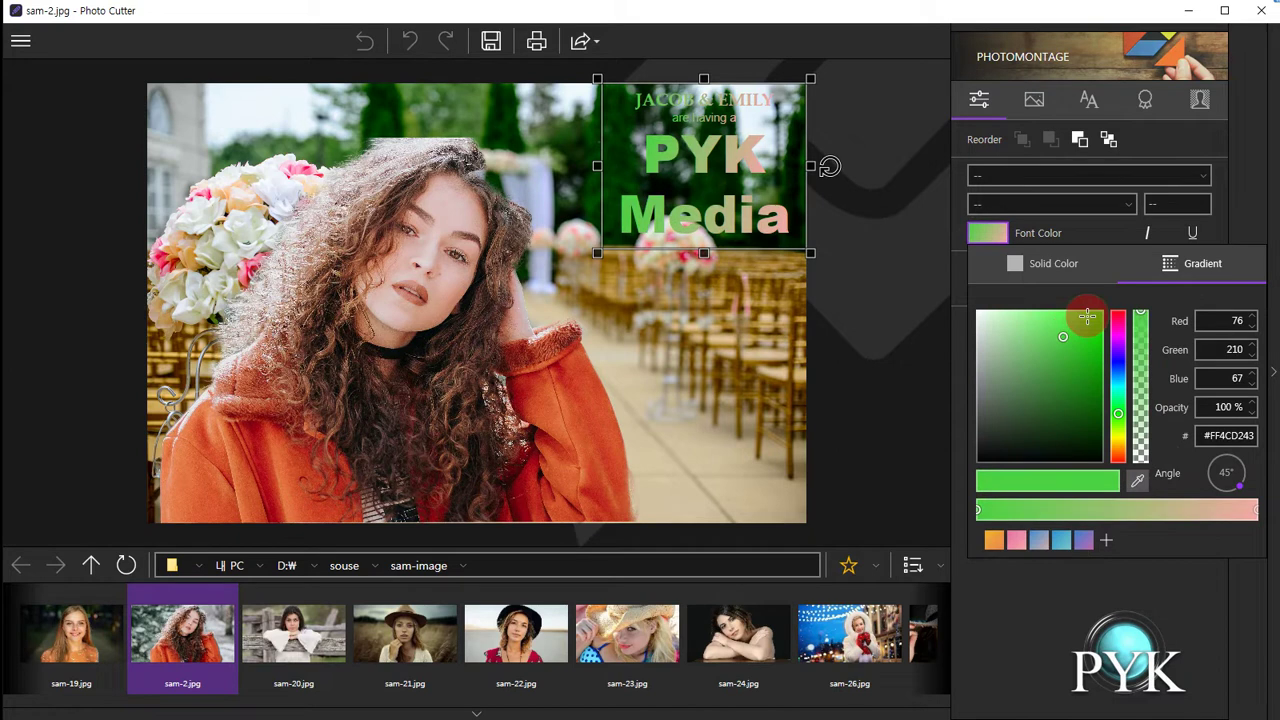
pyautogui.click(1040, 501)
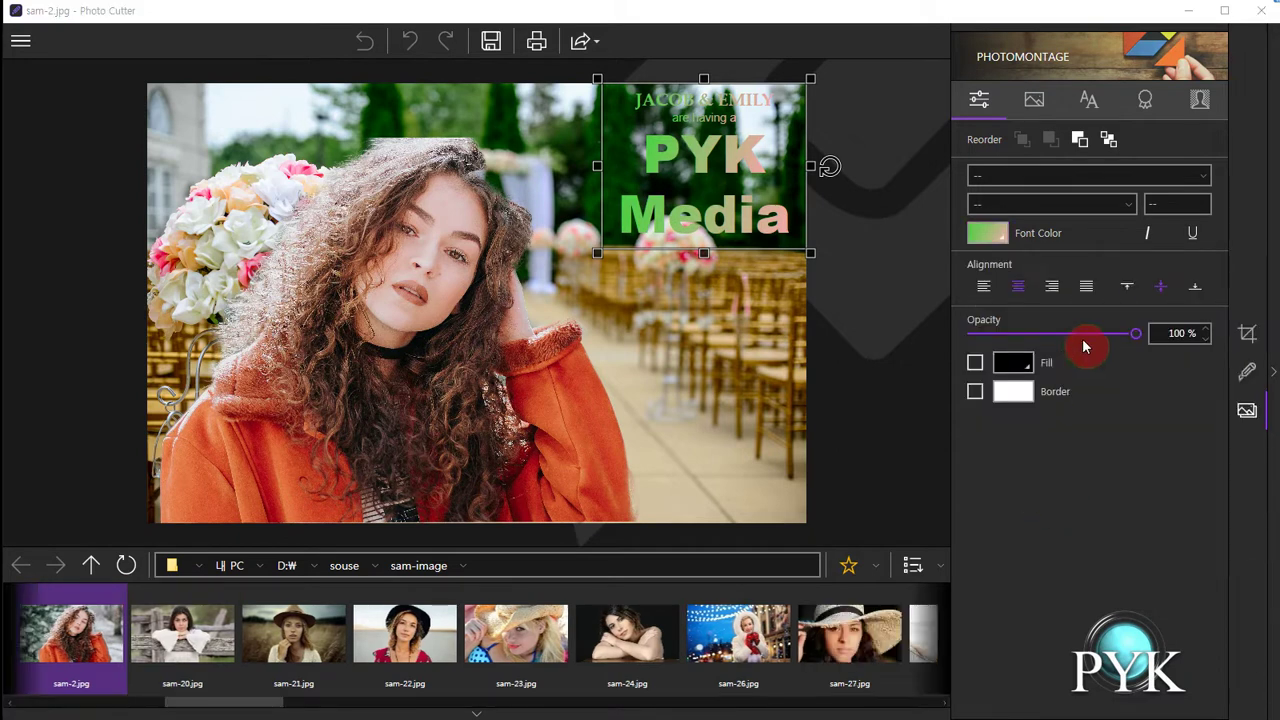
# Step: Add the round award badge with ribbons from the Banners clip art
pyautogui.click(1147, 104)
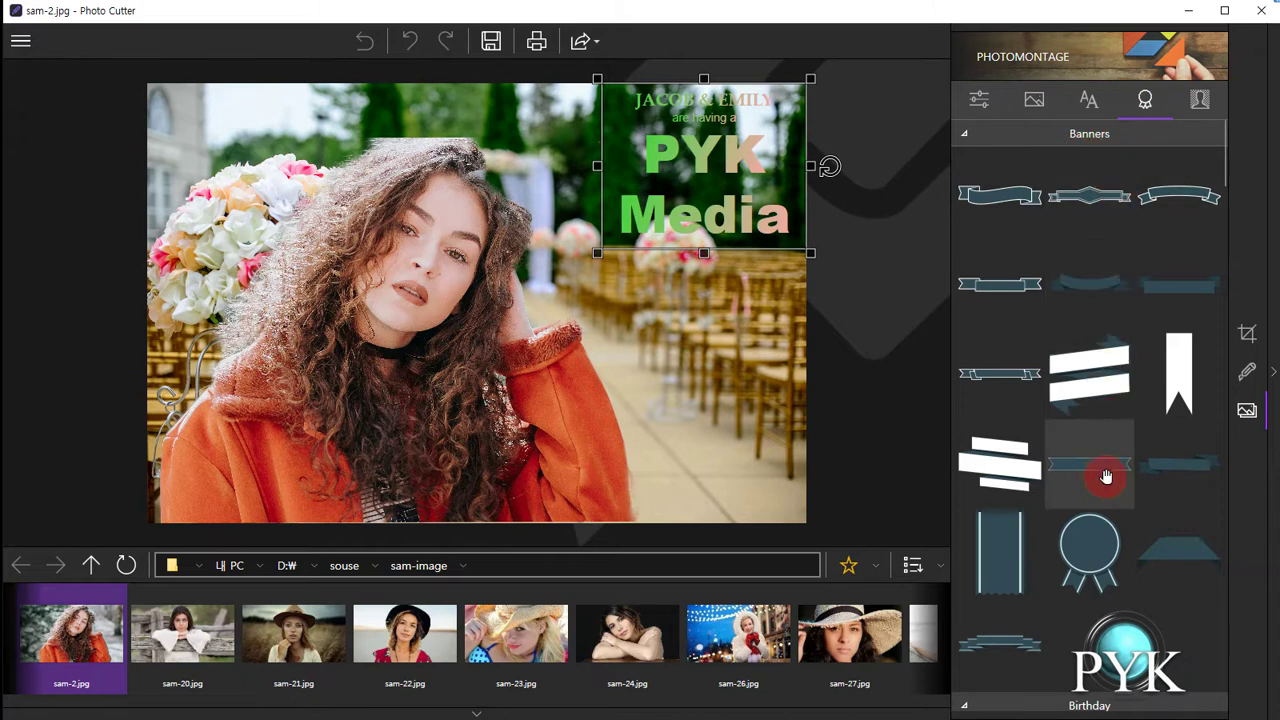
pyautogui.scroll(-2, 1203, 288)
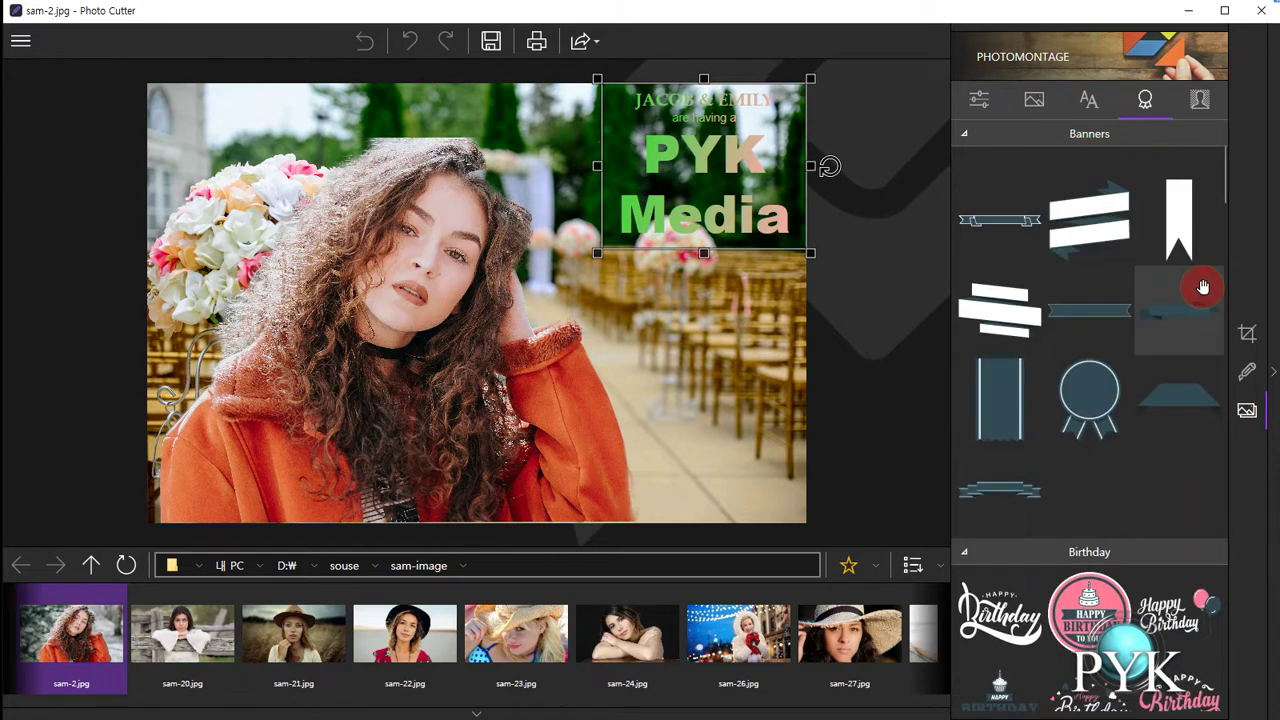
pyautogui.click(1104, 385)
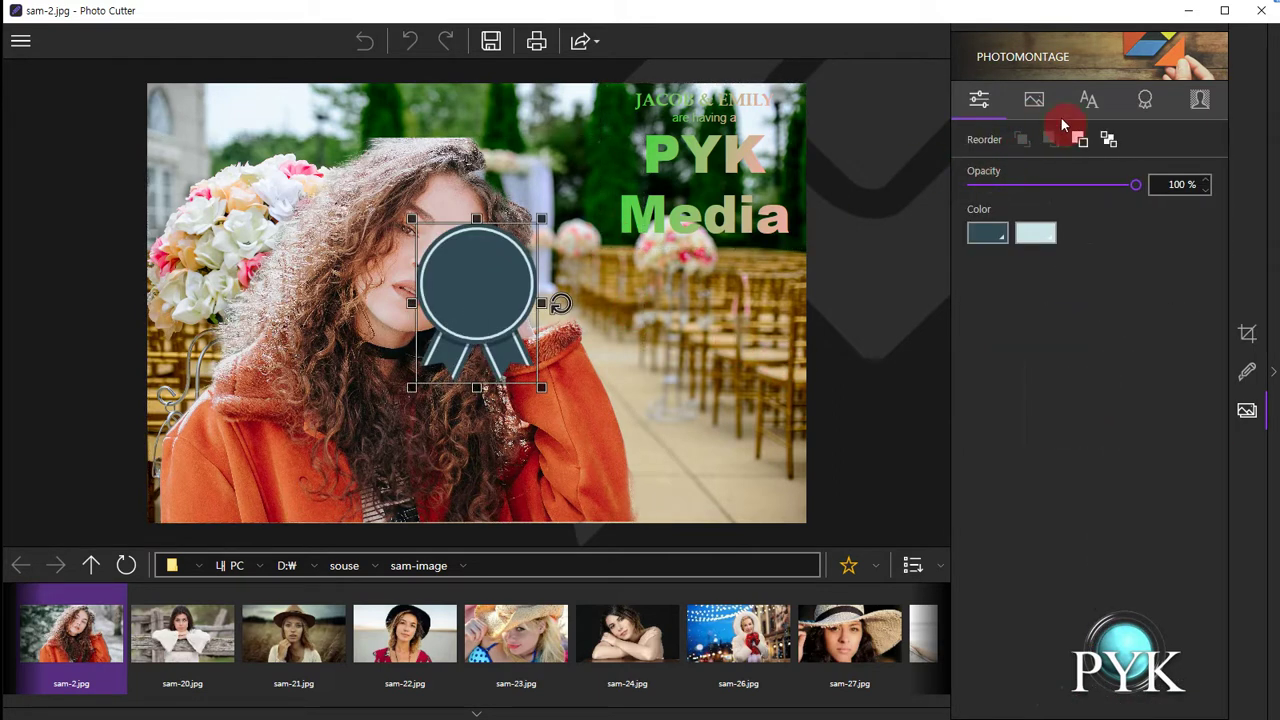
# Step: Browse the Birthday and Holidays clip art, collapse these categories, and add the line with the small circle ornament from Lines
pyautogui.click(1145, 101)
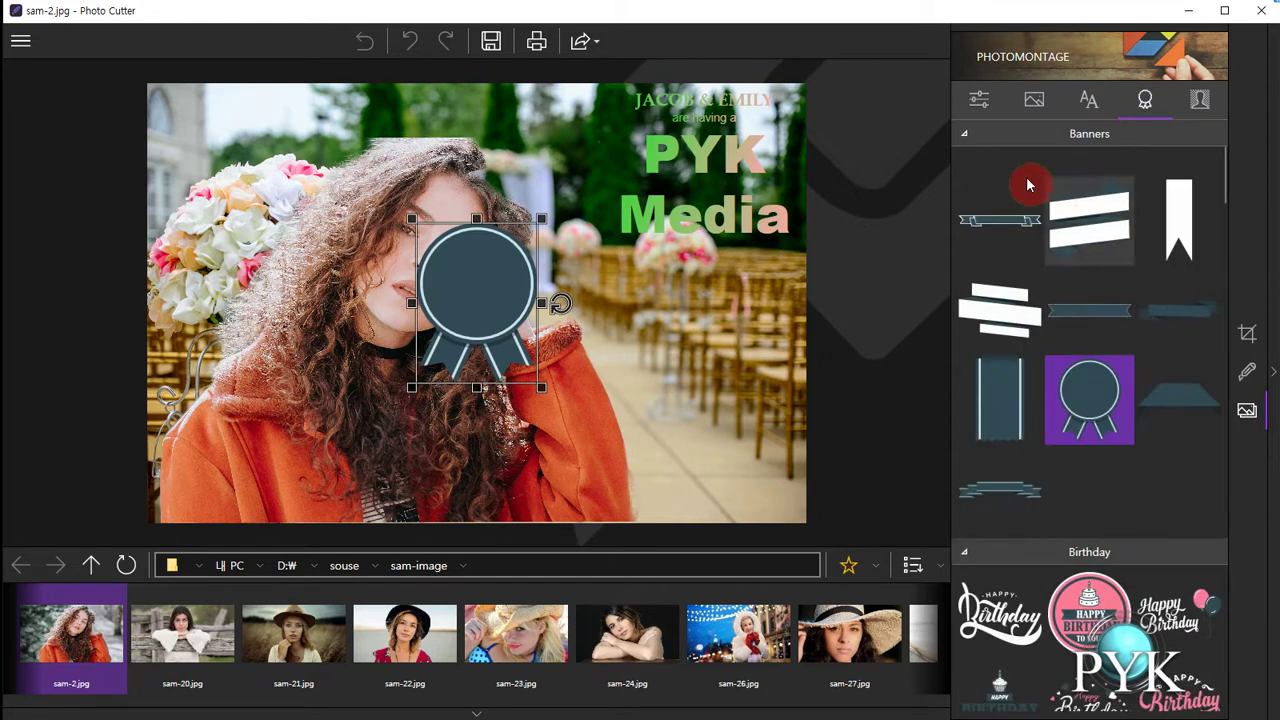
pyautogui.scroll(-5, 966, 143)
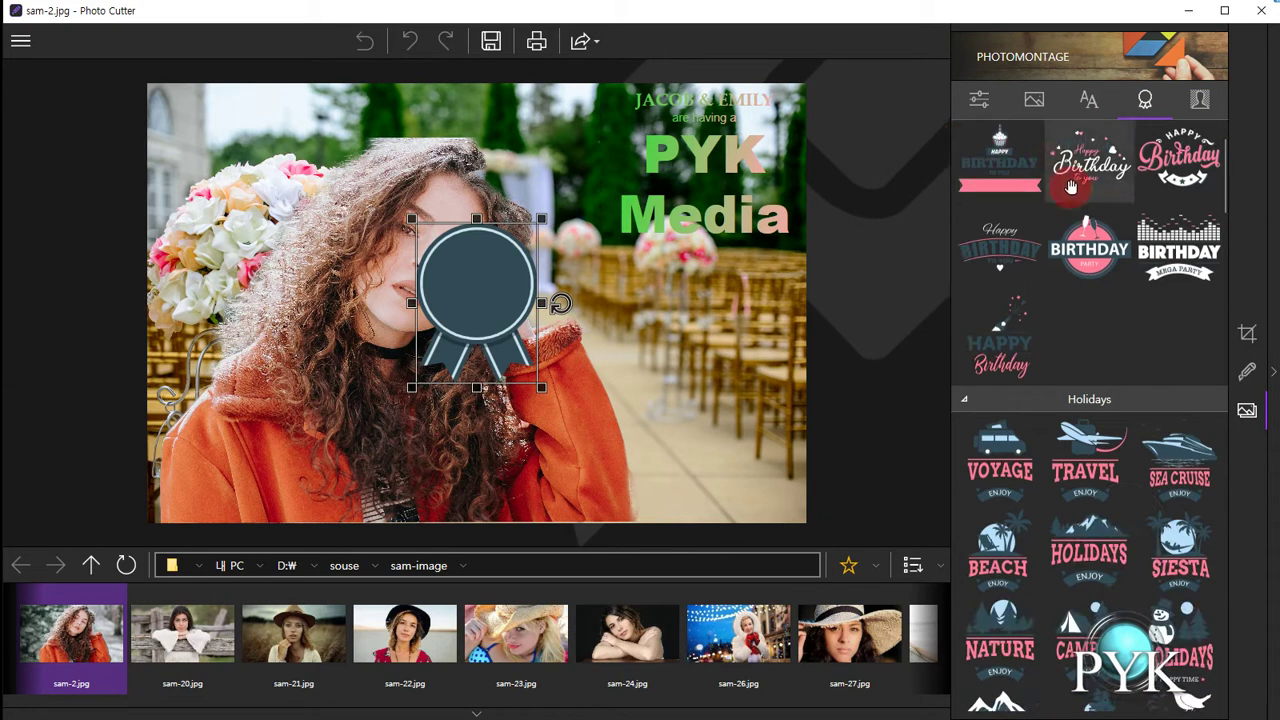
pyautogui.scroll(3, 1071, 187)
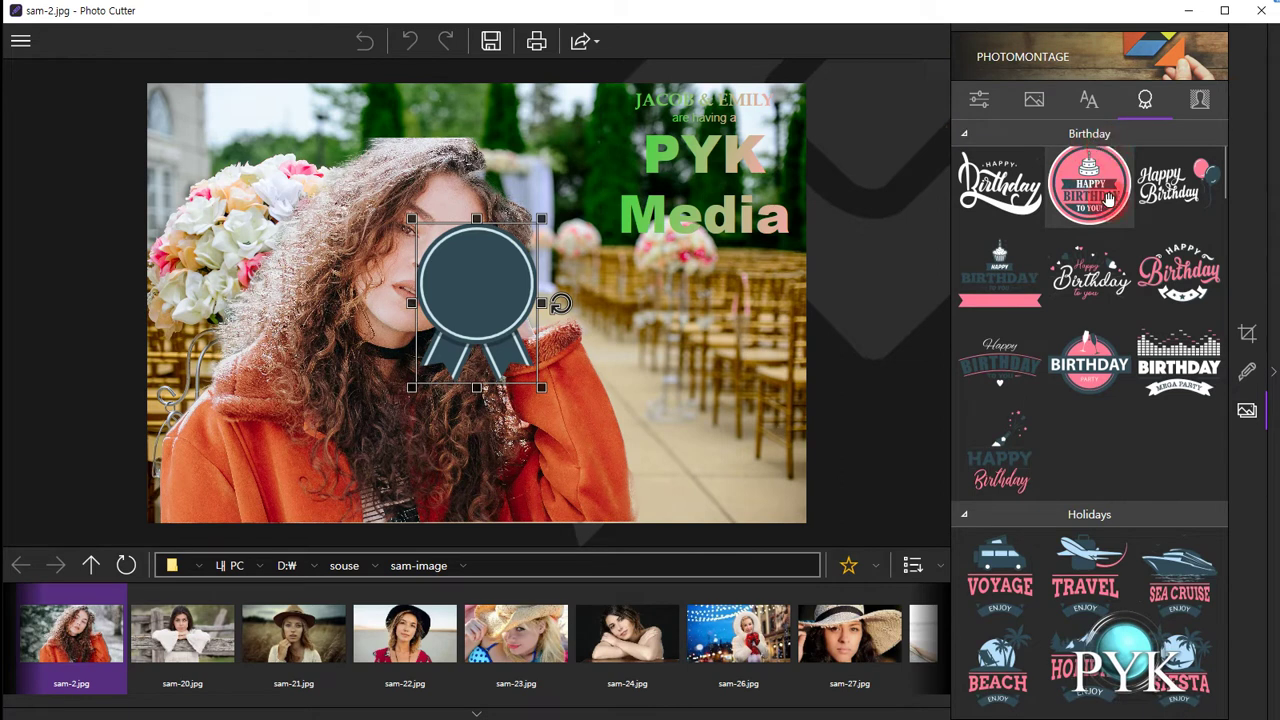
pyautogui.click(969, 138)
pyautogui.click(975, 158)
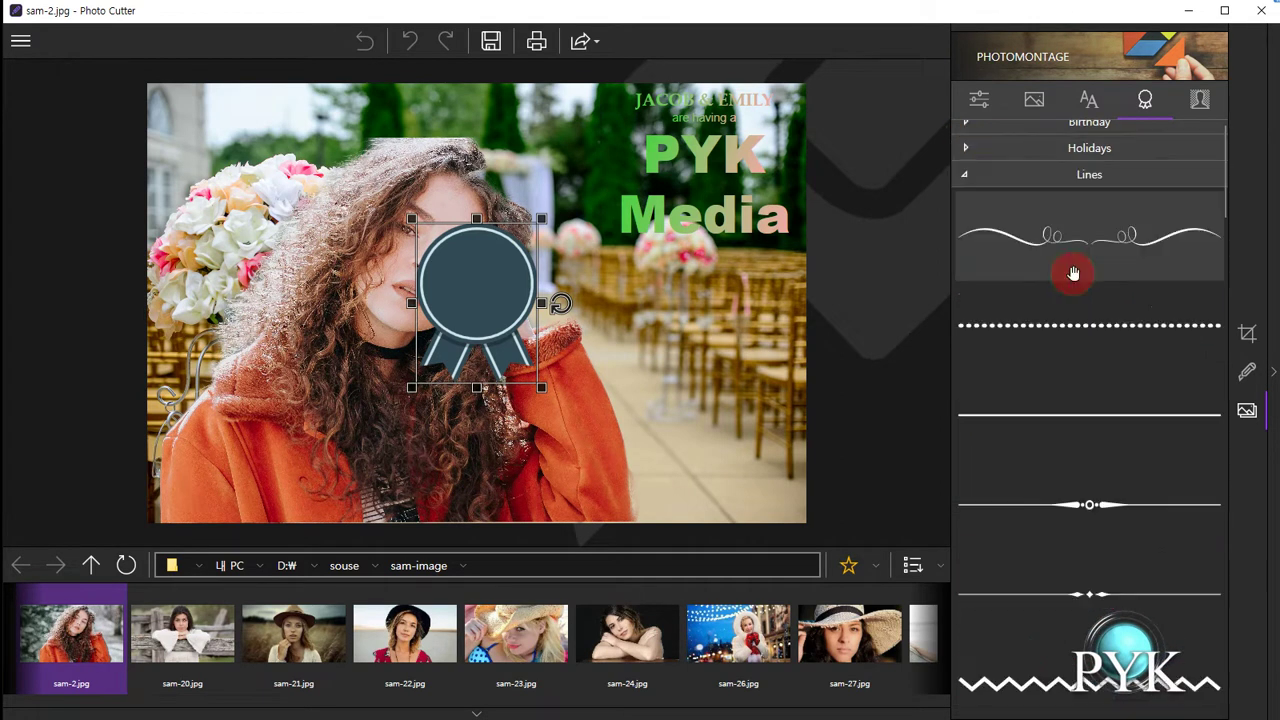
pyautogui.click(1085, 178)
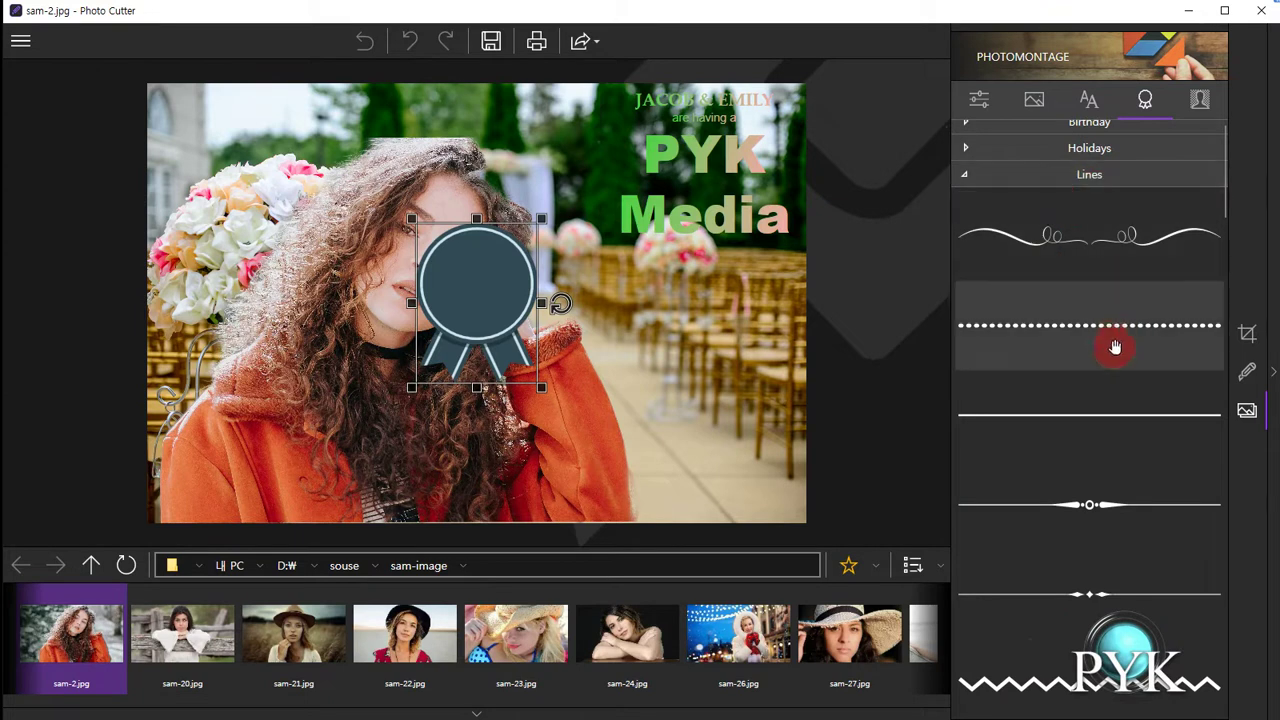
pyautogui.click(1119, 507)
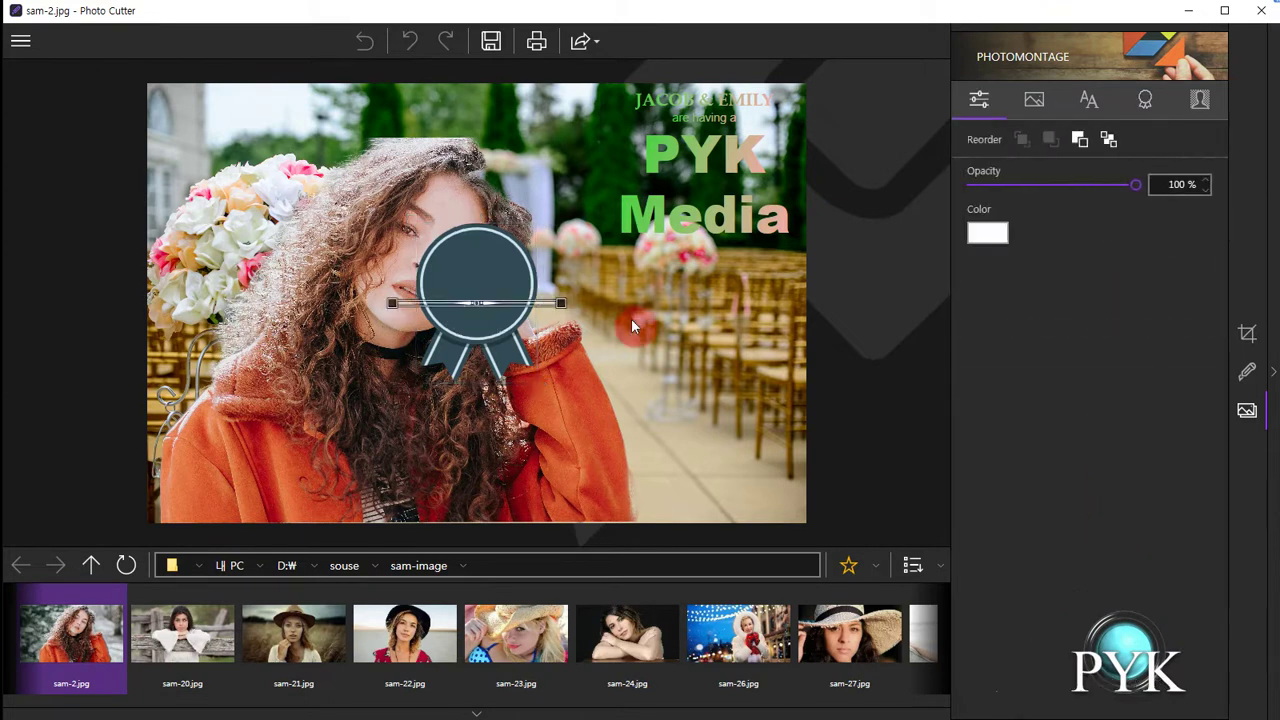
# Step: Lengthen the ornamental line and lay it horizontally across the woman's coat, below the badge
pyautogui.moveTo(561, 303); pyautogui.dragTo(628, 455)
pyautogui.moveTo(562, 430); pyautogui.dragTo(481, 457)
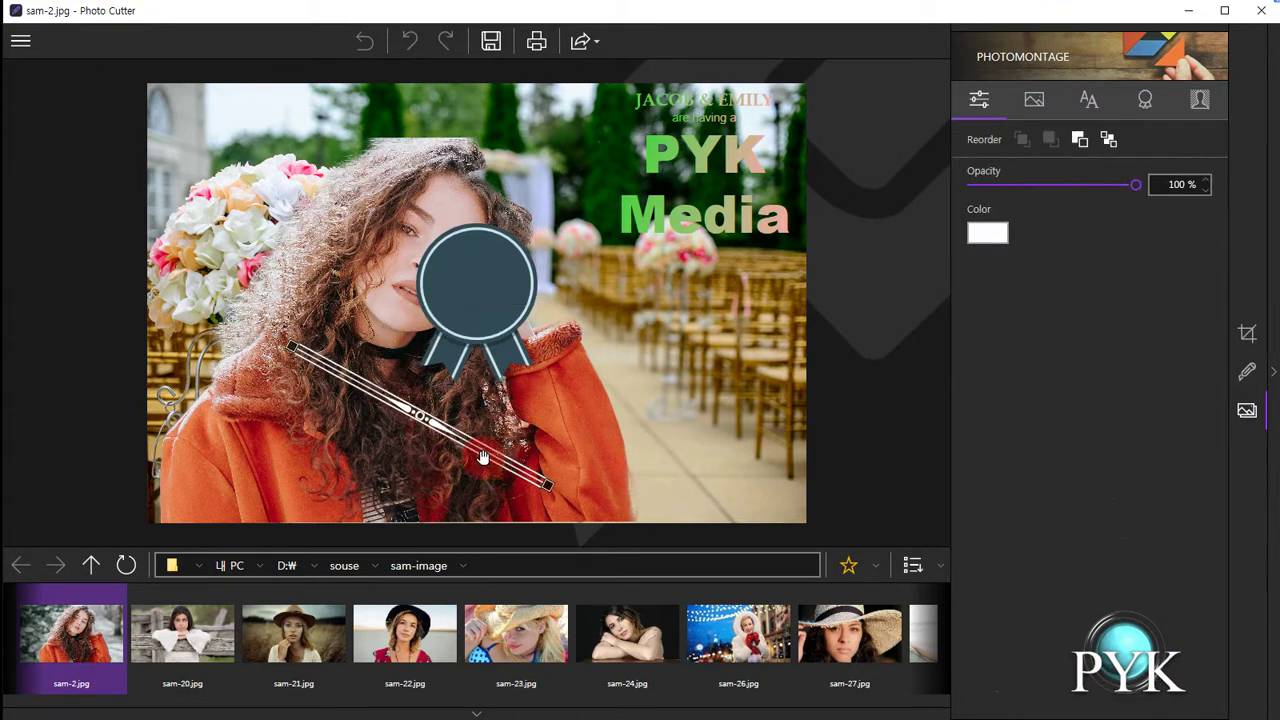
pyautogui.moveTo(542, 486); pyautogui.dragTo(613, 347)
pyautogui.moveTo(487, 350); pyautogui.dragTo(488, 464)
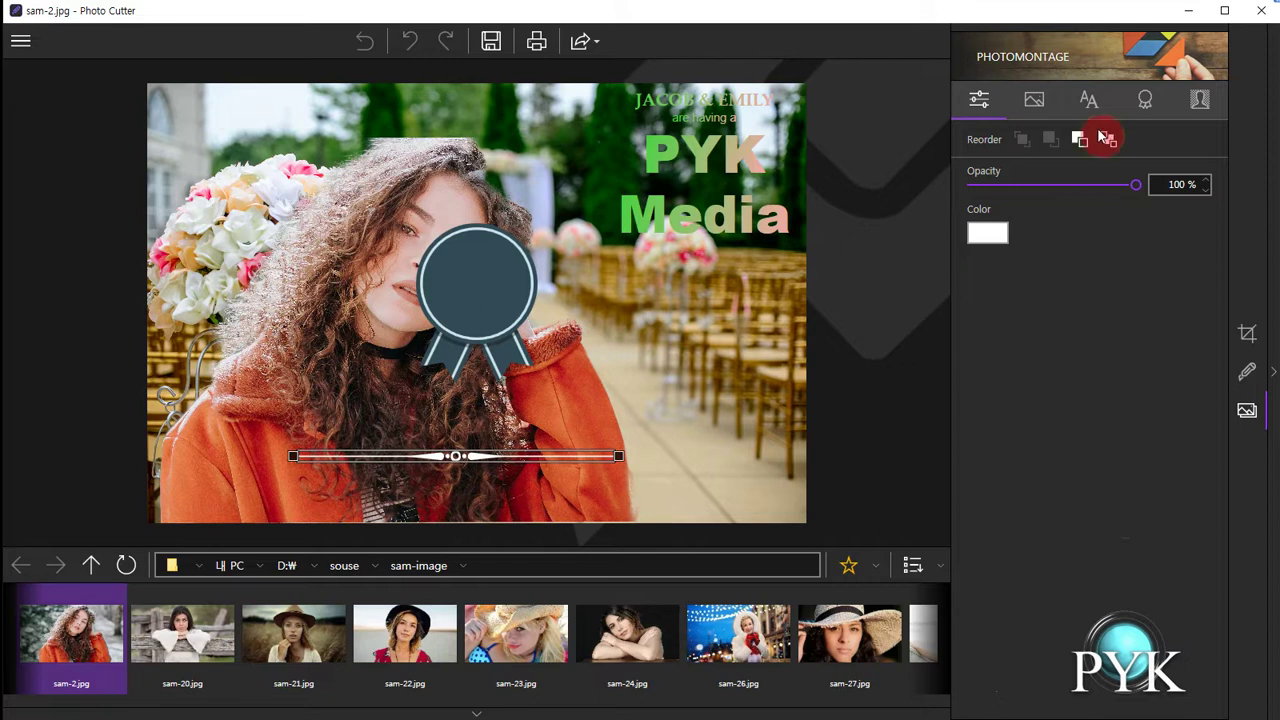
# Step: Add the round "I LOVE YOU" heart badge from the Romantic clip art and place it beside the woman, below the PYK Media text
pyautogui.click(1145, 100)
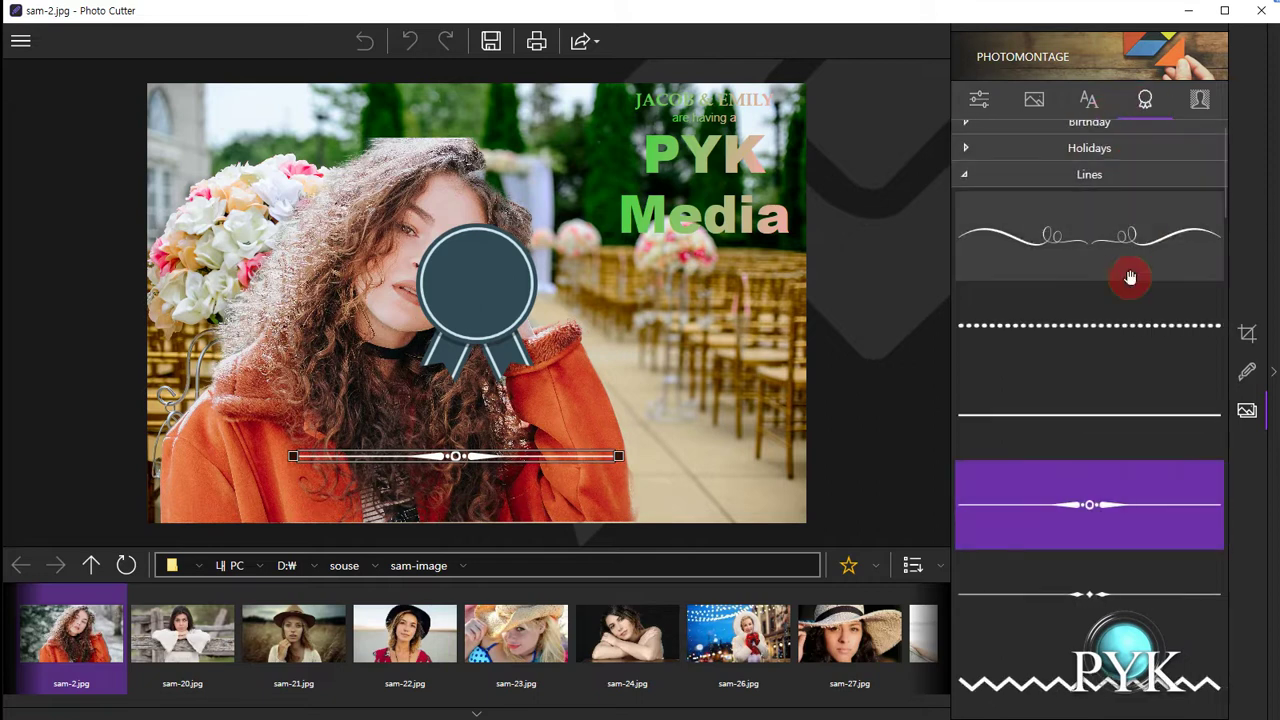
pyautogui.click(965, 175)
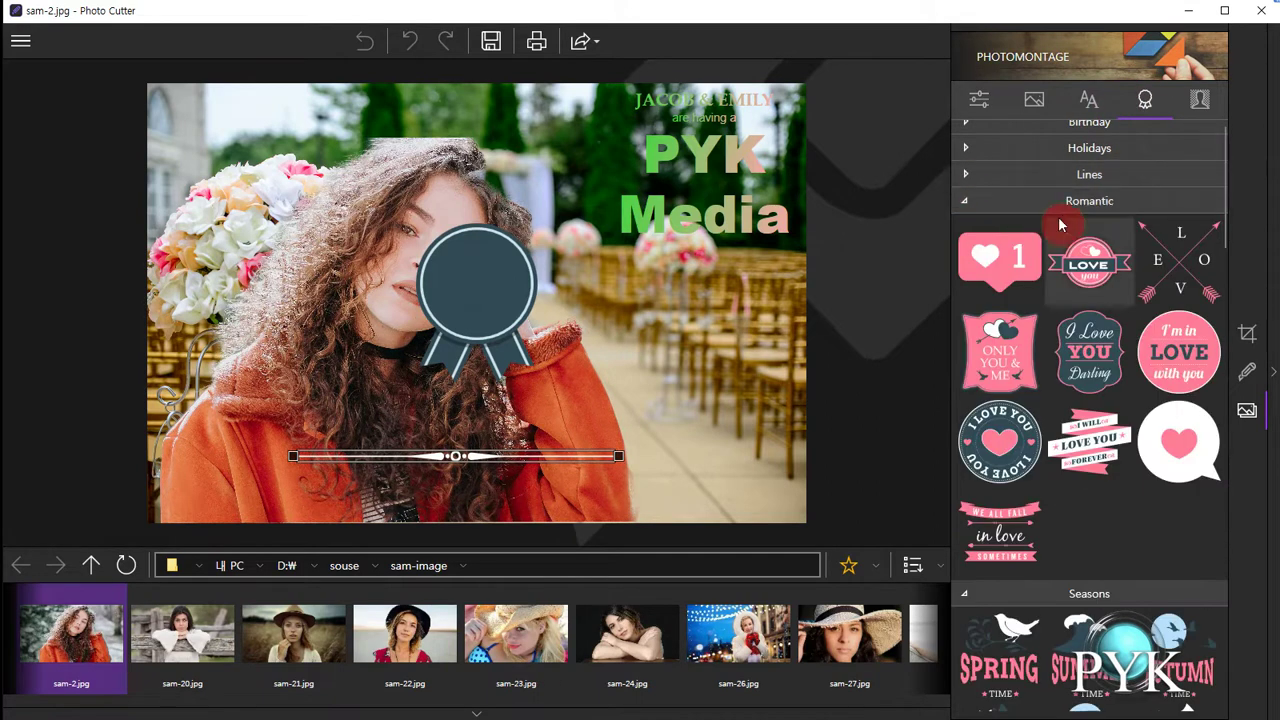
pyautogui.click(1000, 440)
pyautogui.moveTo(588, 262); pyautogui.dragTo(801, 314)
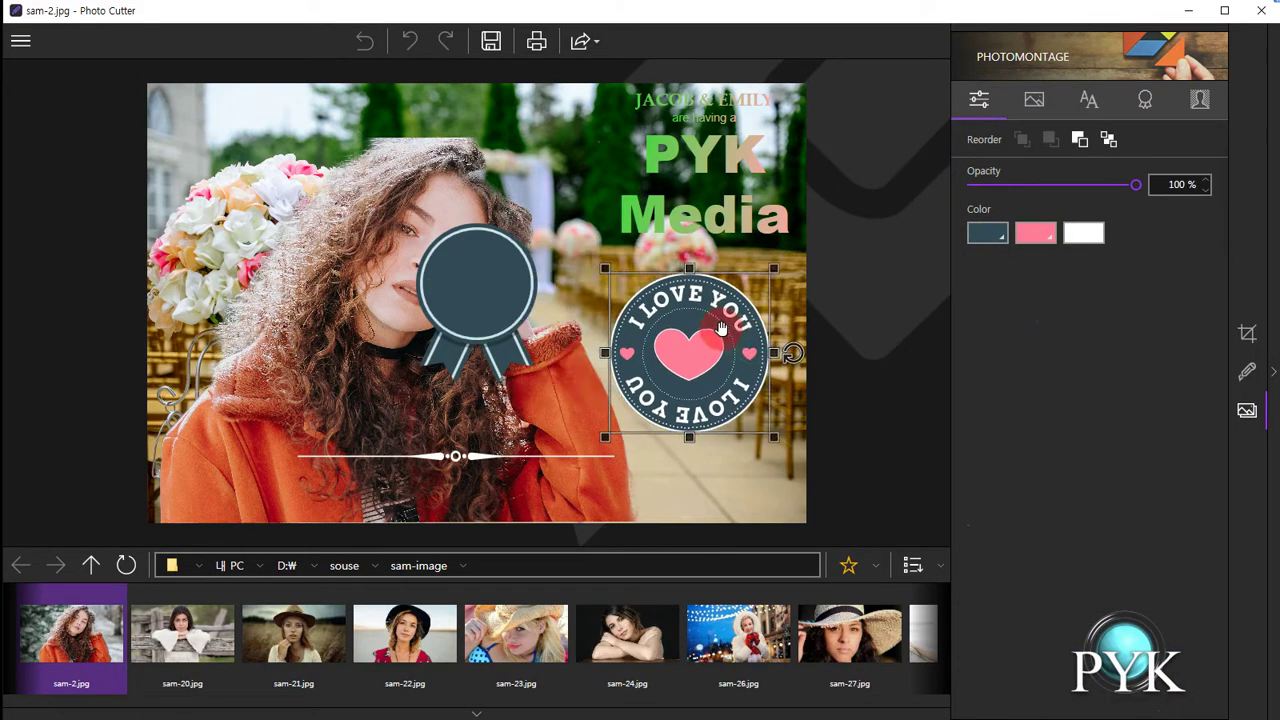
# Step: Collapse the Romantic, Seasons, Shapes and Speech balloons clip art categories to reach Tags
pyautogui.click(1146, 113)
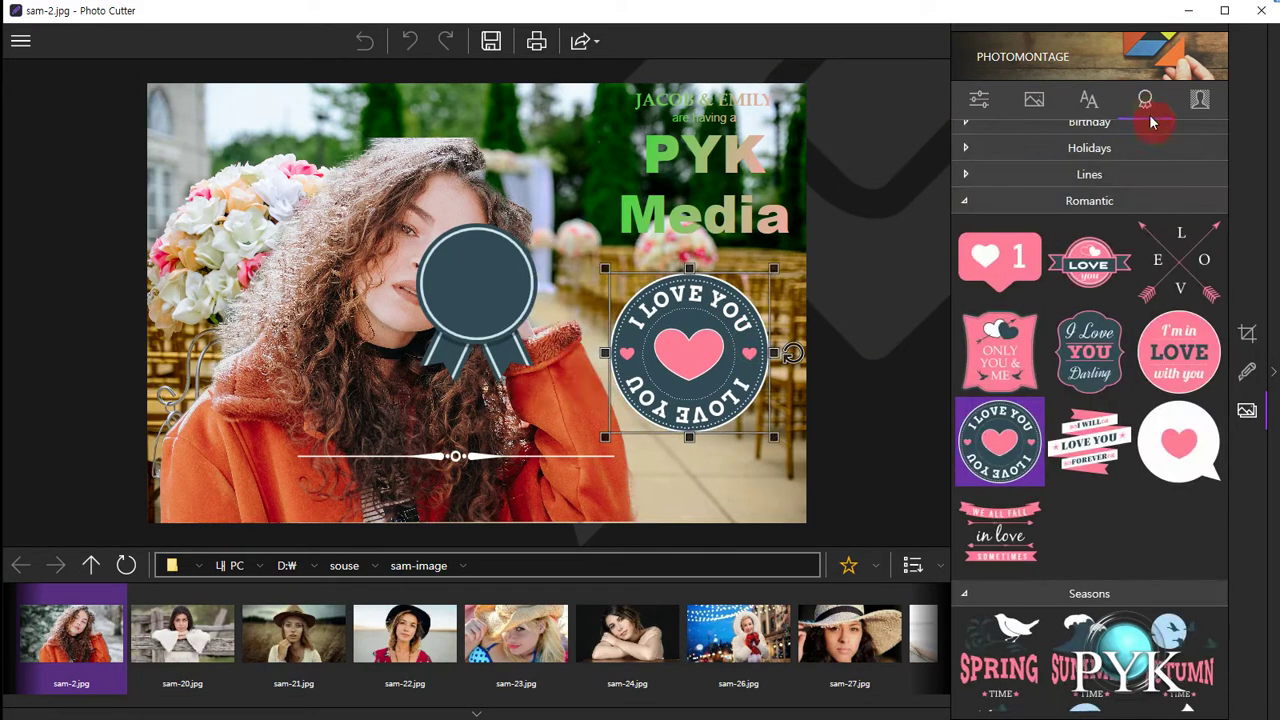
pyautogui.click(967, 205)
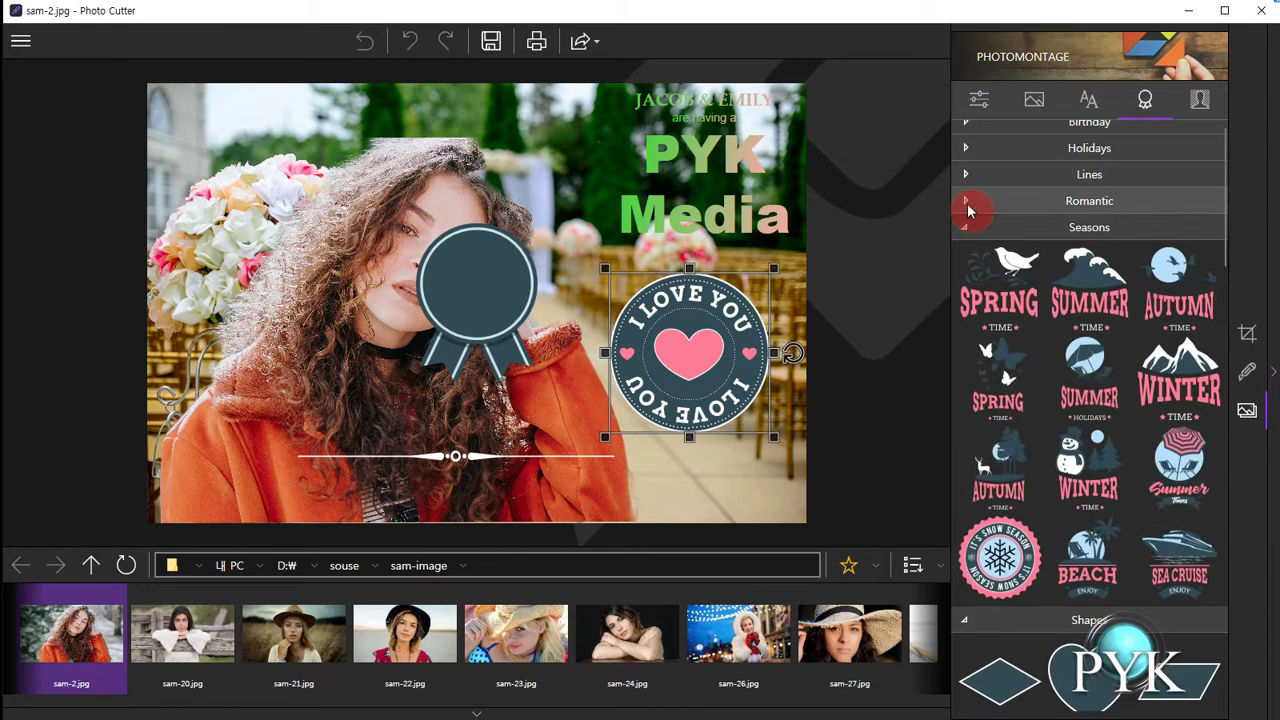
pyautogui.click(966, 231)
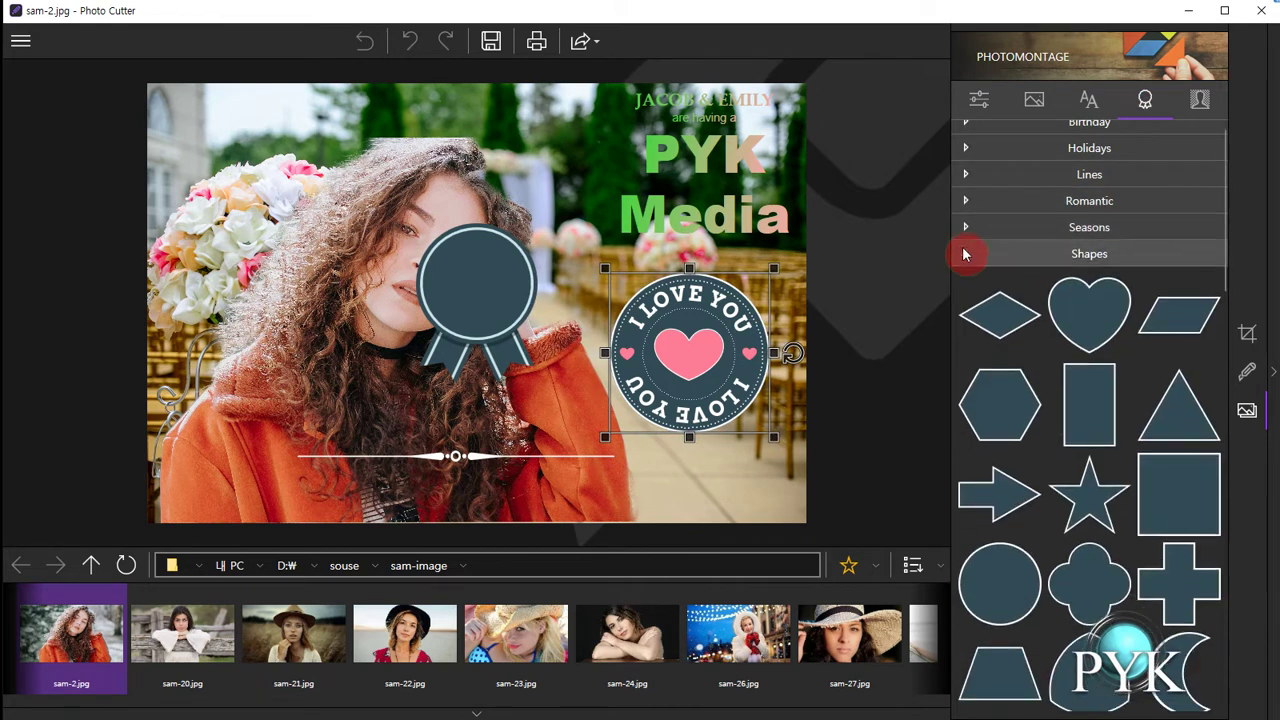
pyautogui.click(966, 253)
pyautogui.click(966, 290)
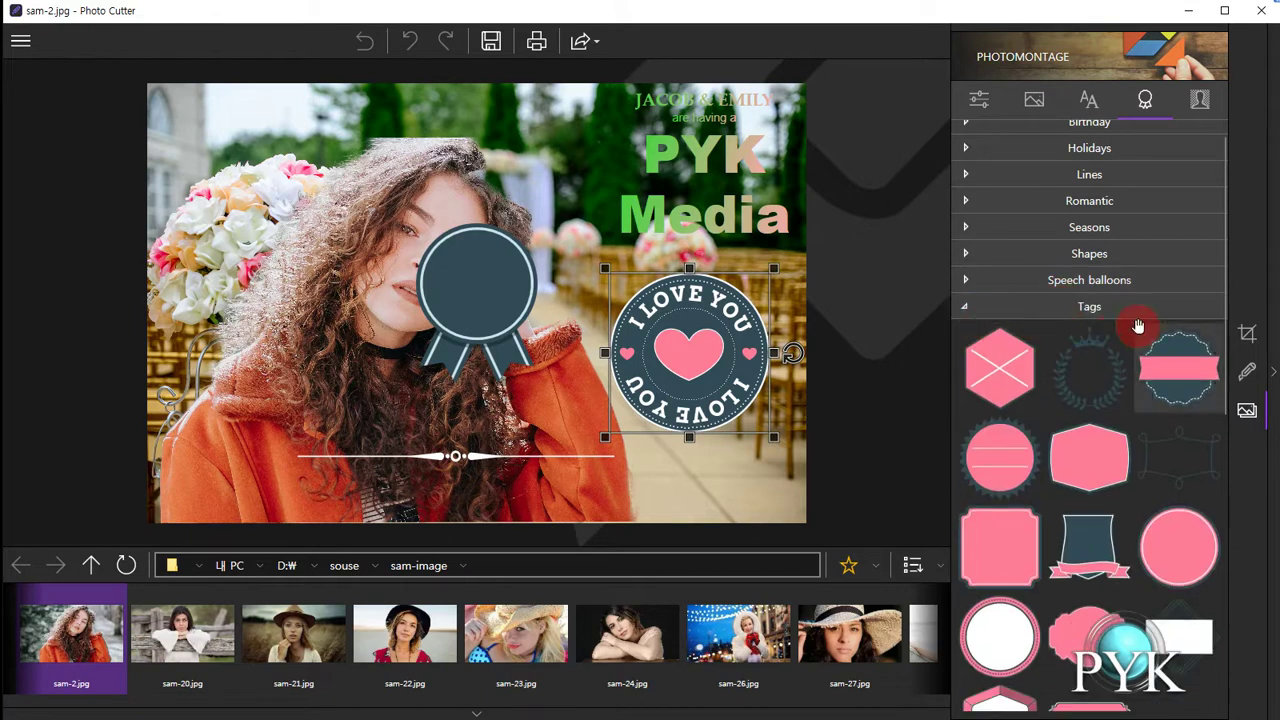
# Step: Add the dark shield with the pink ribbon from Tags, move it over the flowers at the photo's upper left, and enlarge it
pyautogui.scroll(-1, 1180, 437)
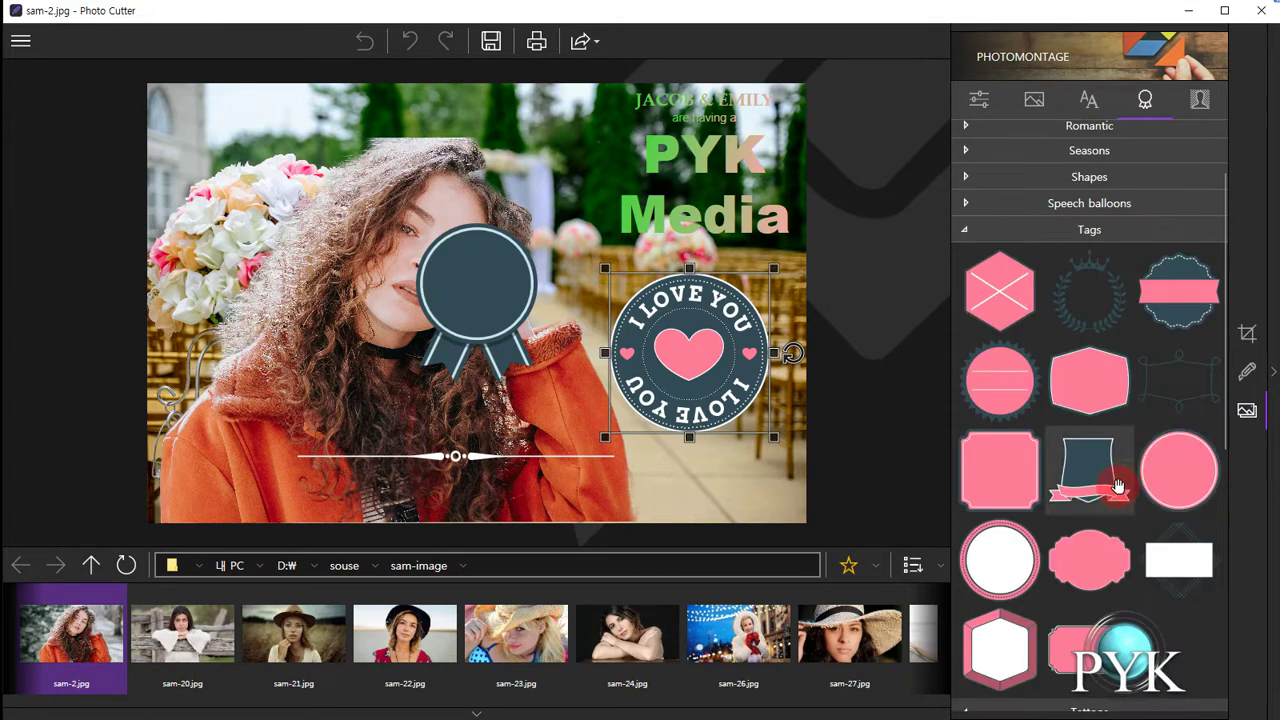
pyautogui.click(1094, 459)
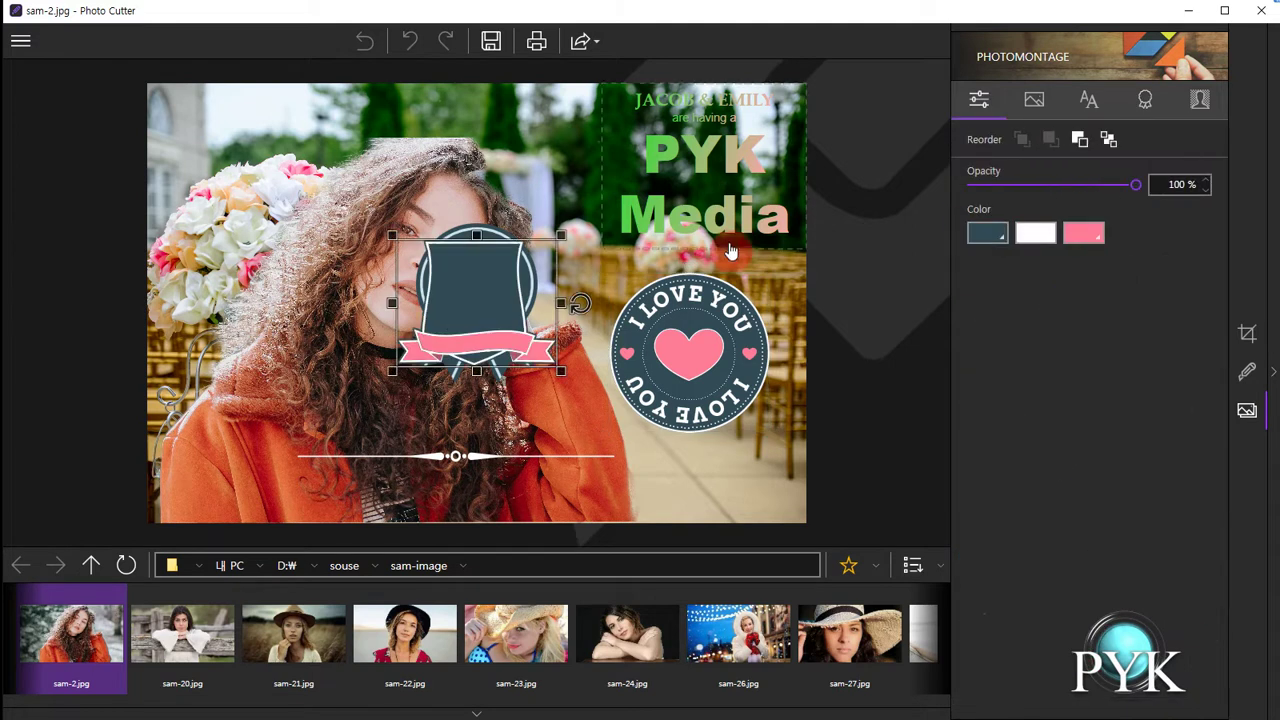
pyautogui.moveTo(500, 277); pyautogui.dragTo(320, 216)
pyautogui.scroll(2, 343, 157)
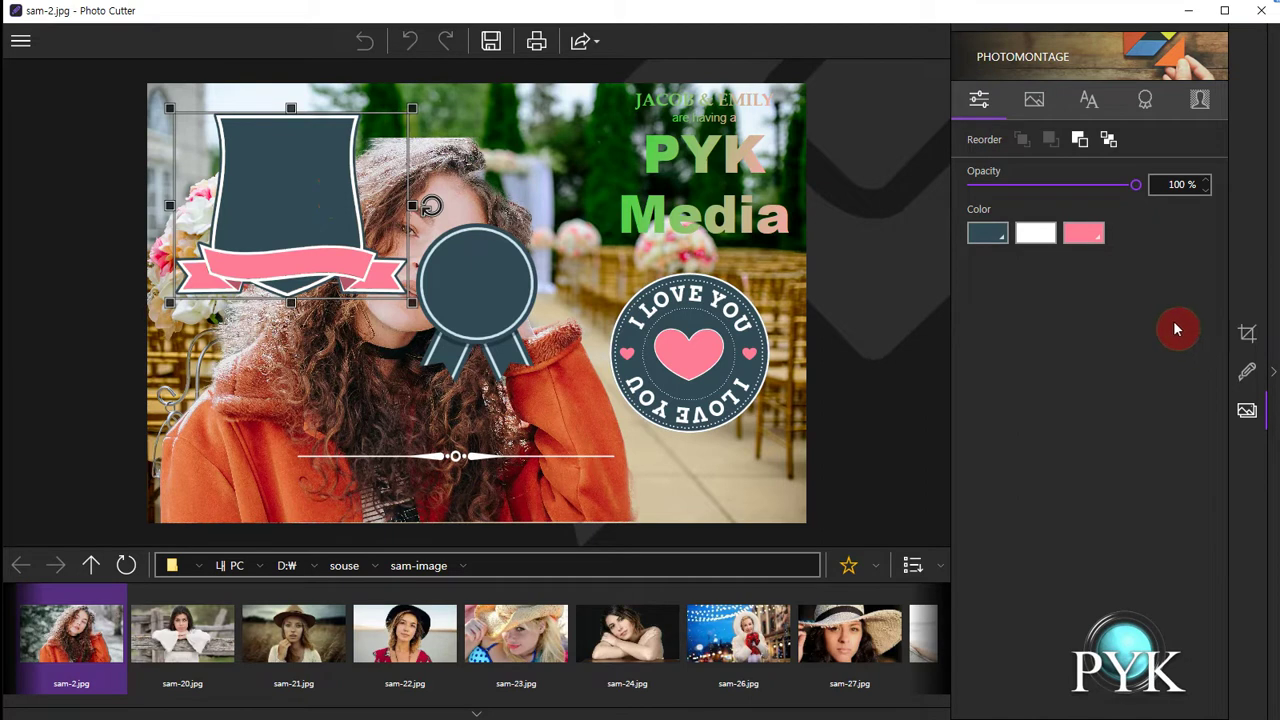
# Step: Delete the ribboned shield and the round award badge from the montage
pyautogui.press('Delete')
pyautogui.click(460, 290)
pyautogui.press('Delete')
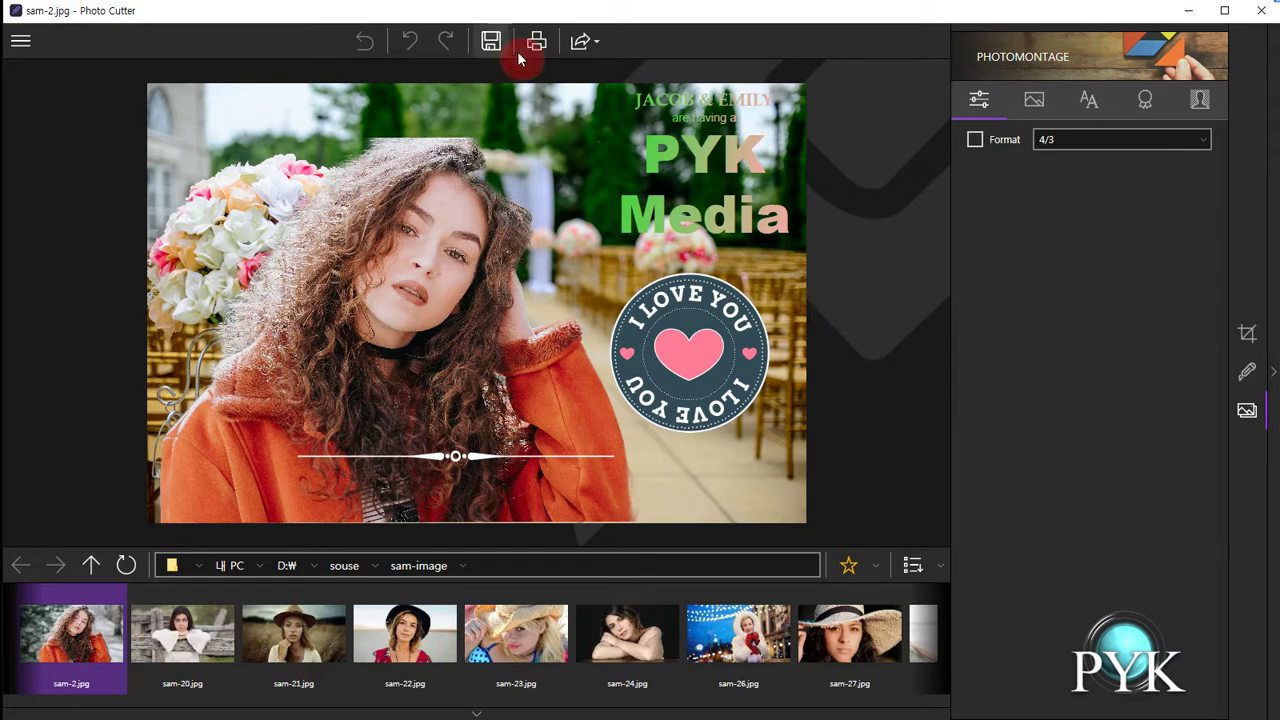
# Step: Choose the root of drive D: as the save location for the montage and name the JPG file mo.jpg
pyautogui.click(491, 41)
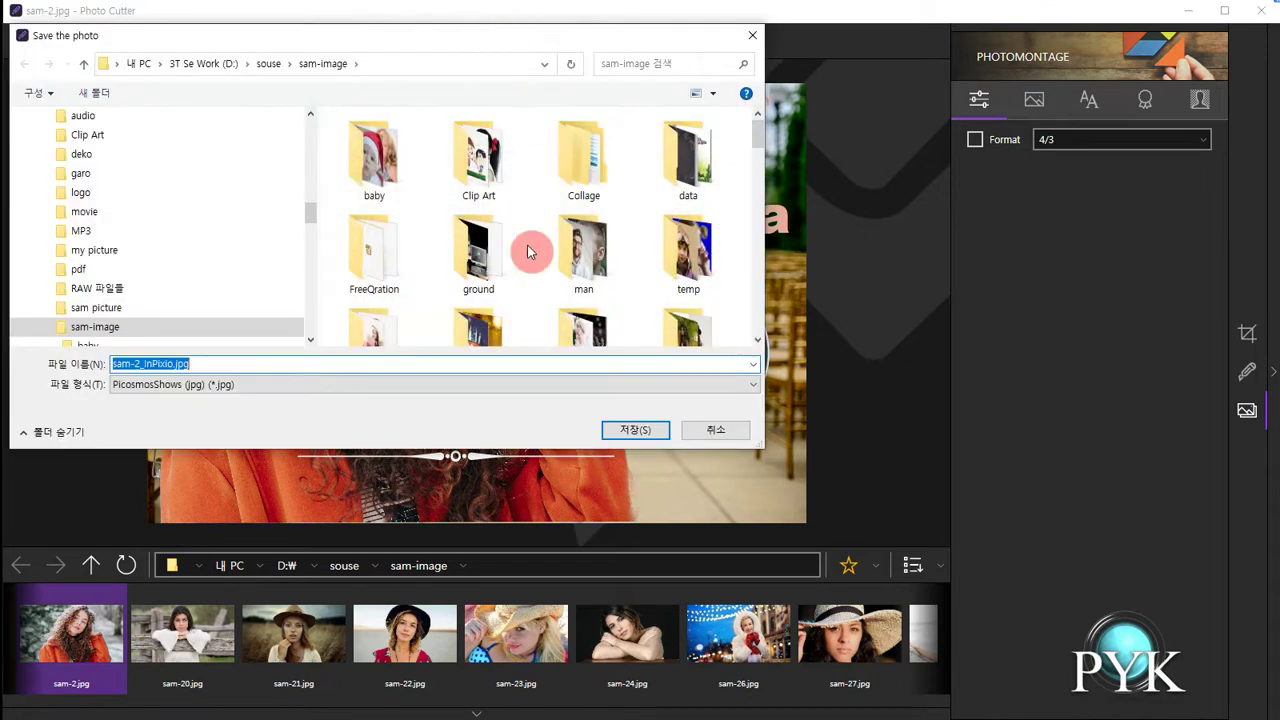
pyautogui.moveTo(312, 210); pyautogui.dragTo(306, 172)
pyautogui.click(150, 213)
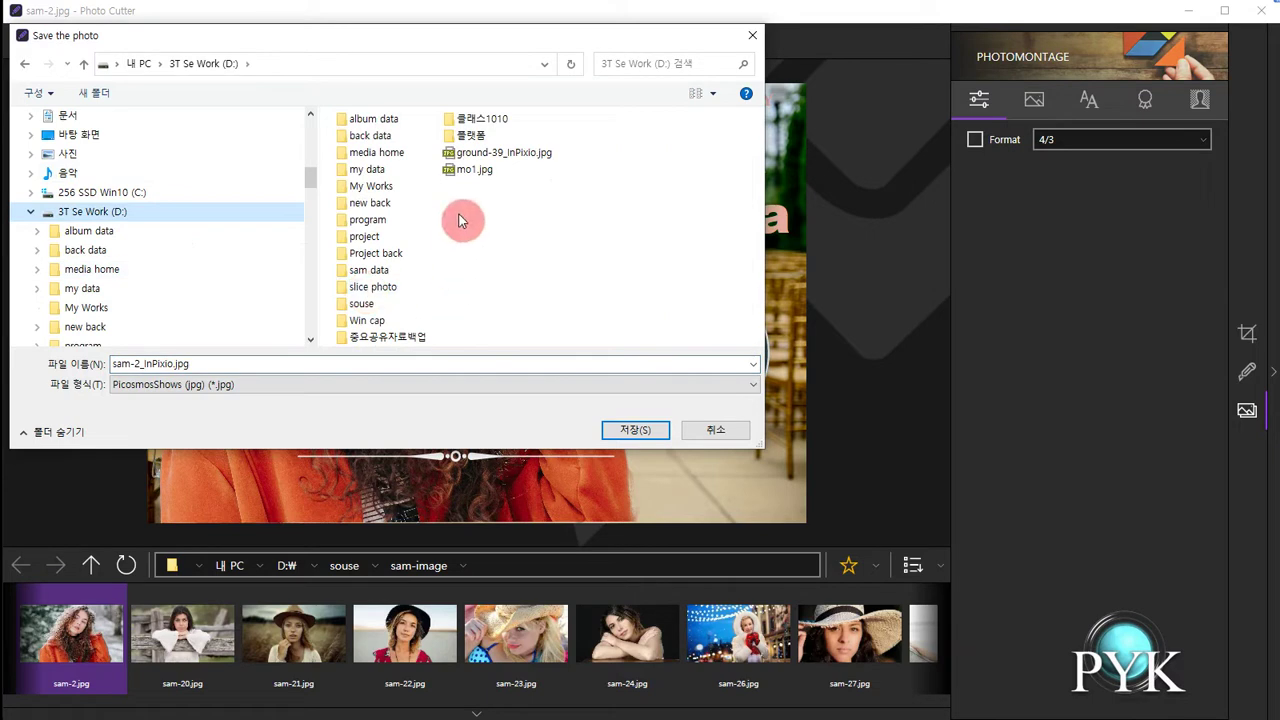
pyautogui.click(474, 169)
pyautogui.click(127, 363)
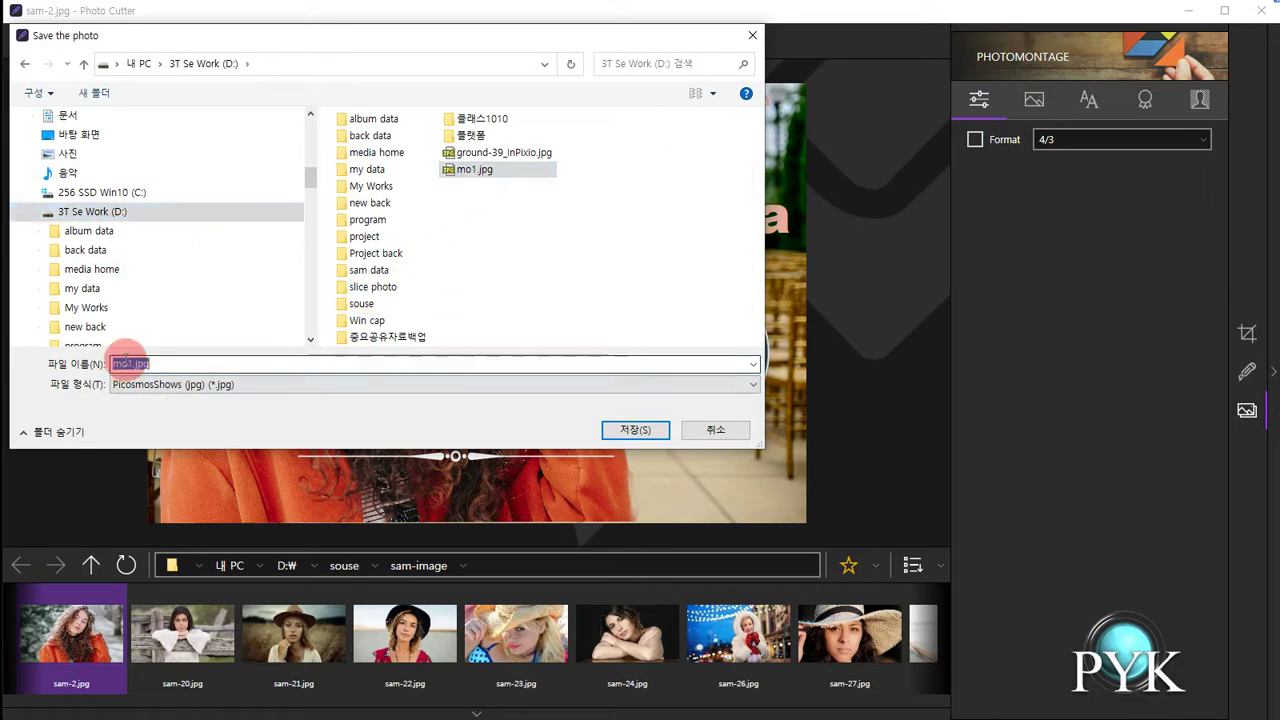
pyautogui.click(129, 363)
pyautogui.press('BackSpace')
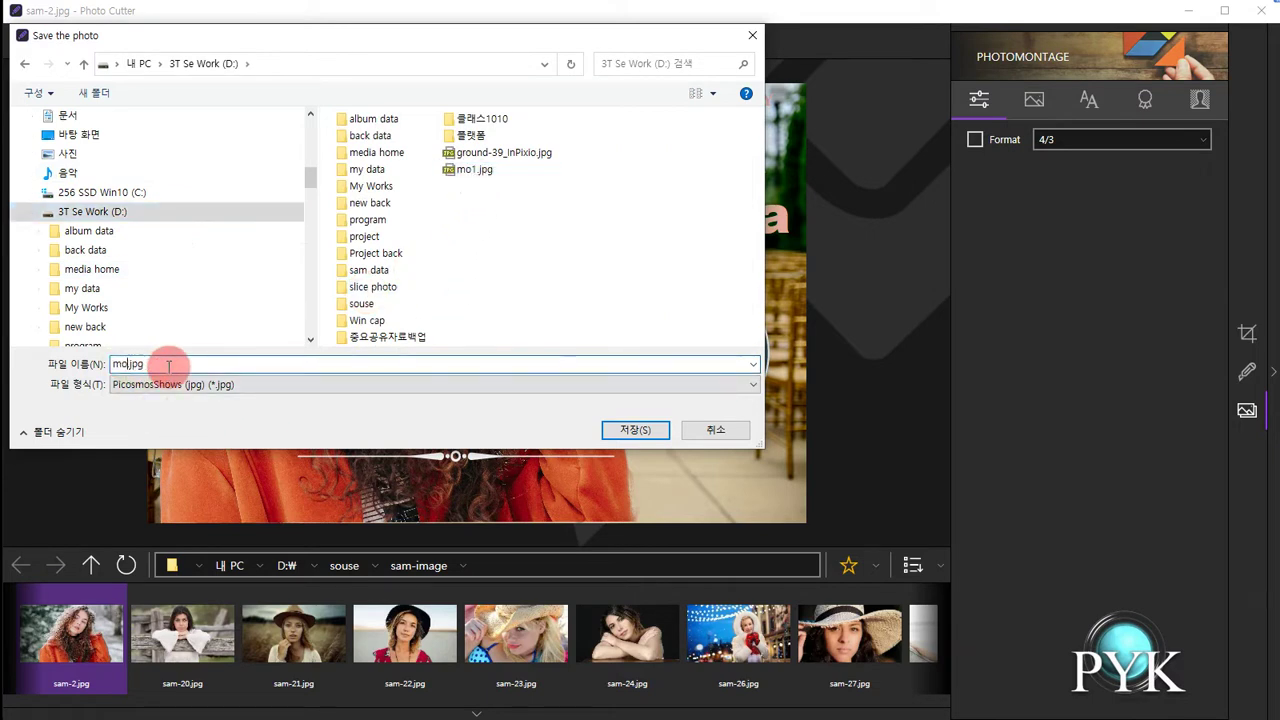
pyautogui.click(640, 432)
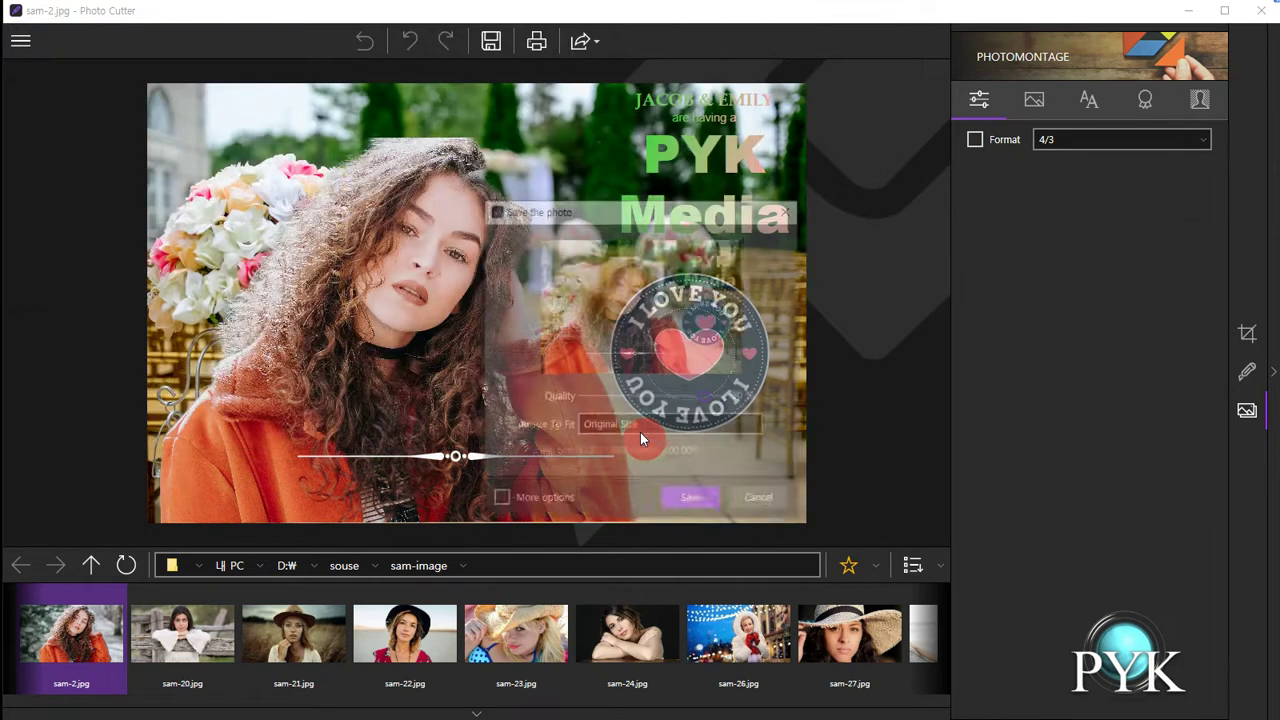
# Step: Set the quality of the saved photo to 100 %
pyautogui.moveTo(630, 220); pyautogui.dragTo(588, 175)
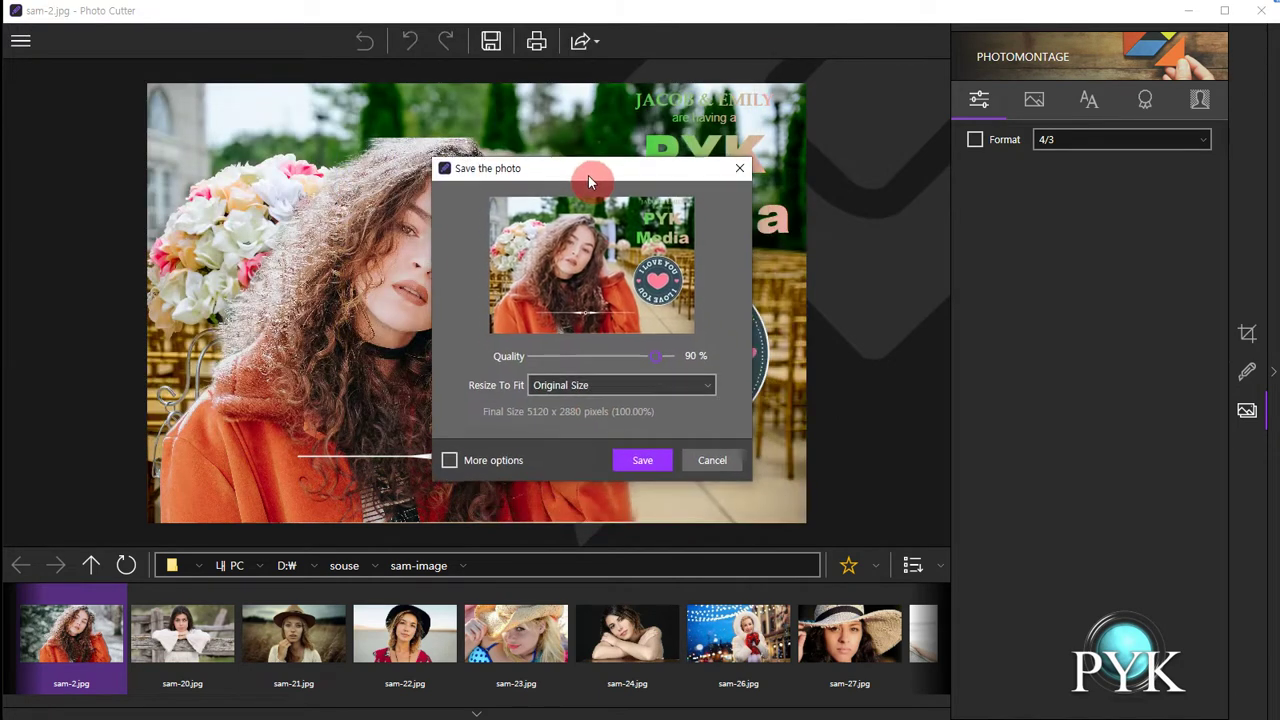
pyautogui.click(649, 368)
pyautogui.moveTo(655, 361); pyautogui.dragTo(677, 357)
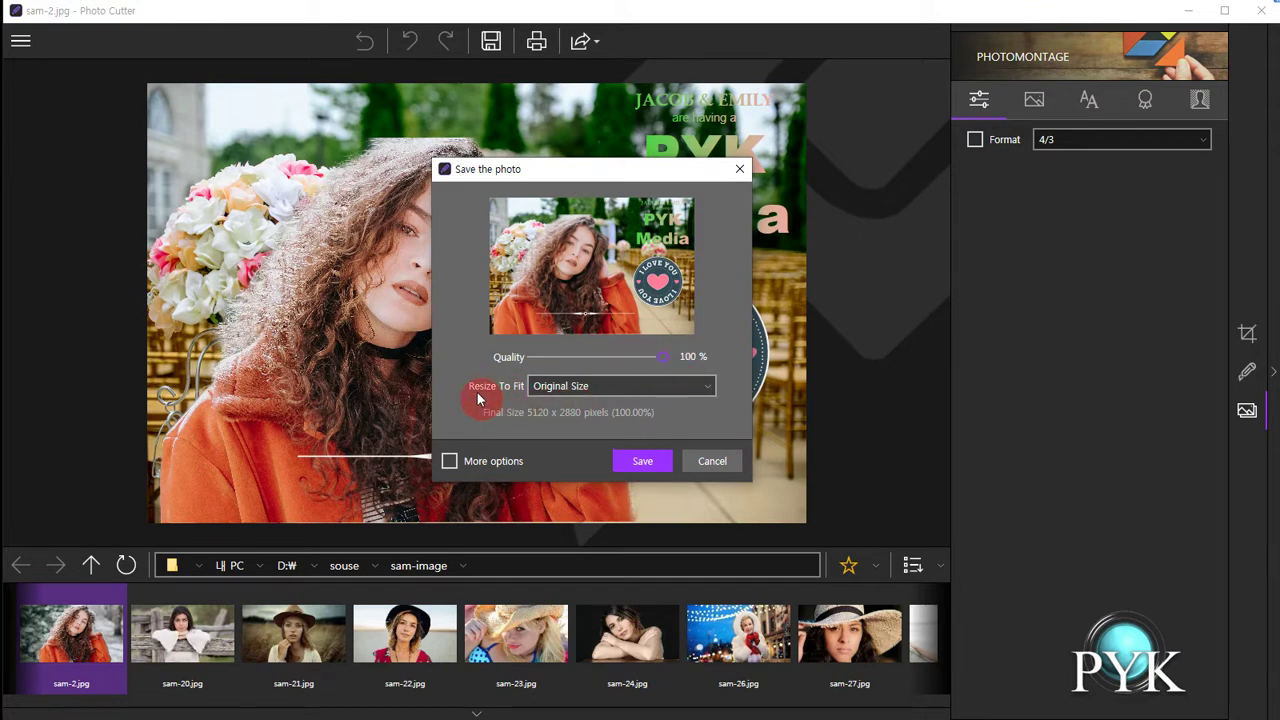
# Step: Review the resize options, fit the photo to a Width of 2048 px, and save it
pyautogui.click(702, 392)
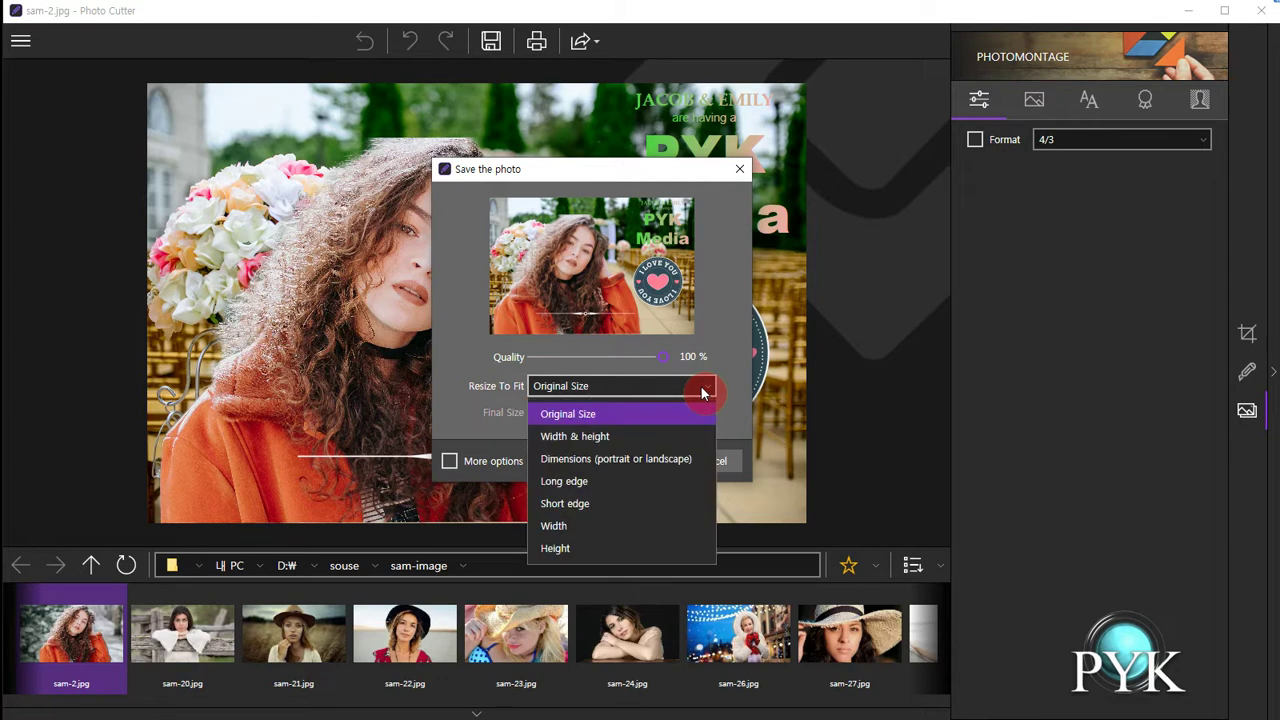
pyautogui.click(731, 364)
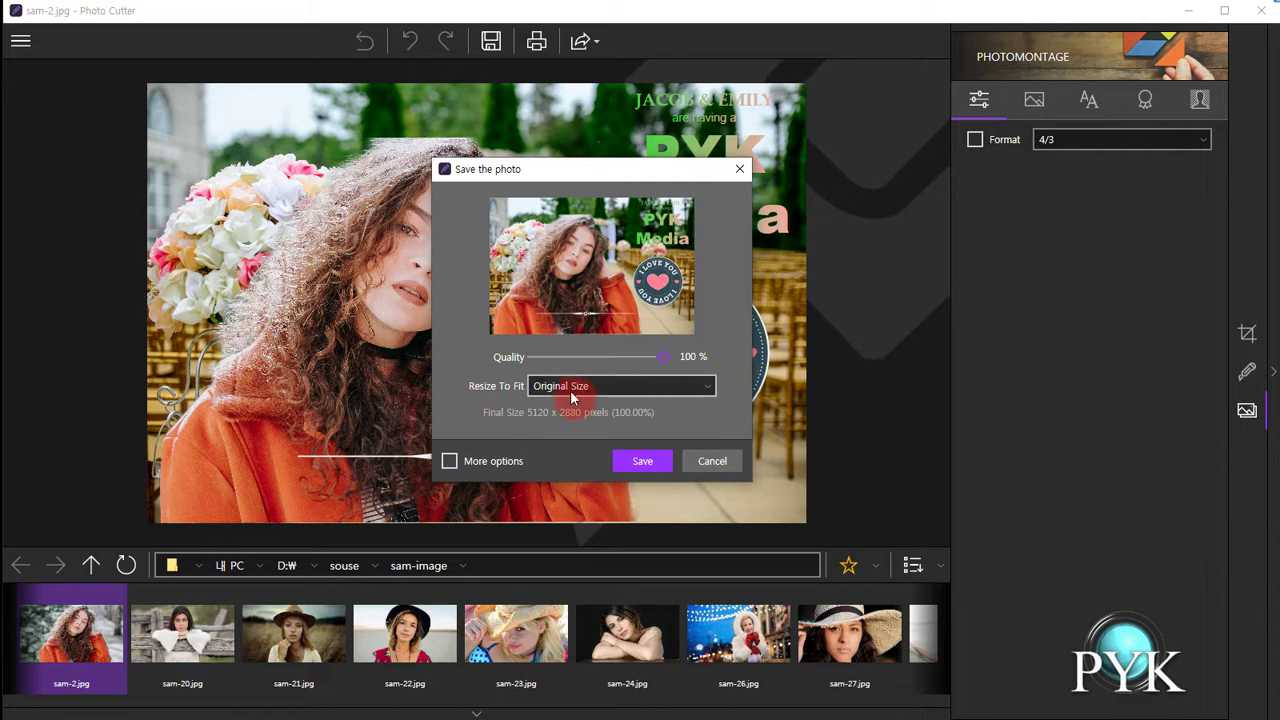
pyautogui.click(708, 389)
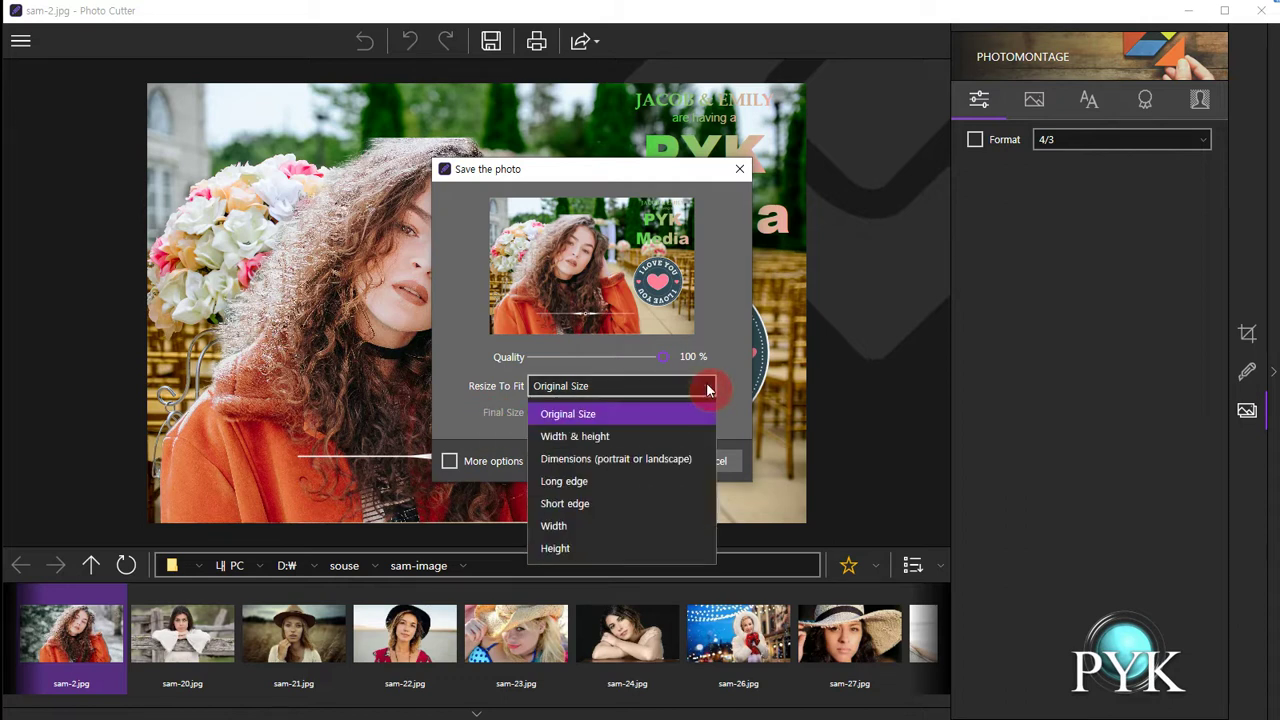
pyautogui.click(597, 524)
pyautogui.doubleClick(537, 418)
pyautogui.click(567, 423)
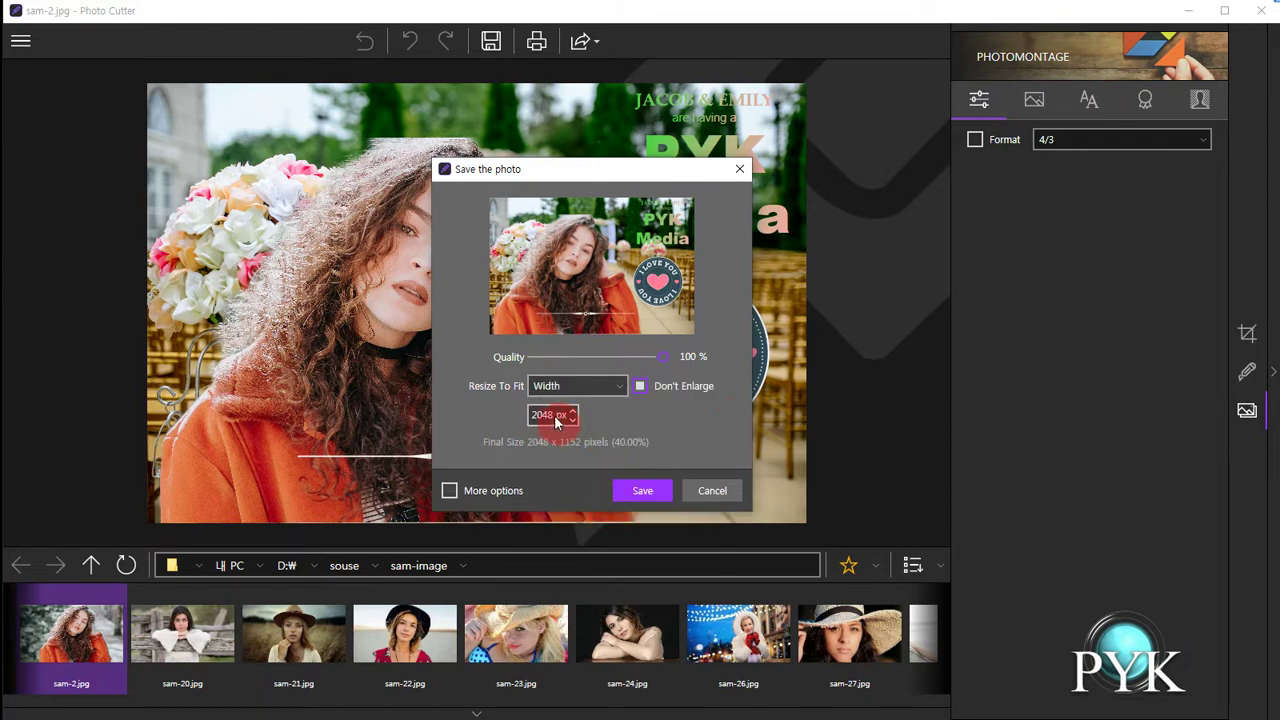
pyautogui.click(643, 490)
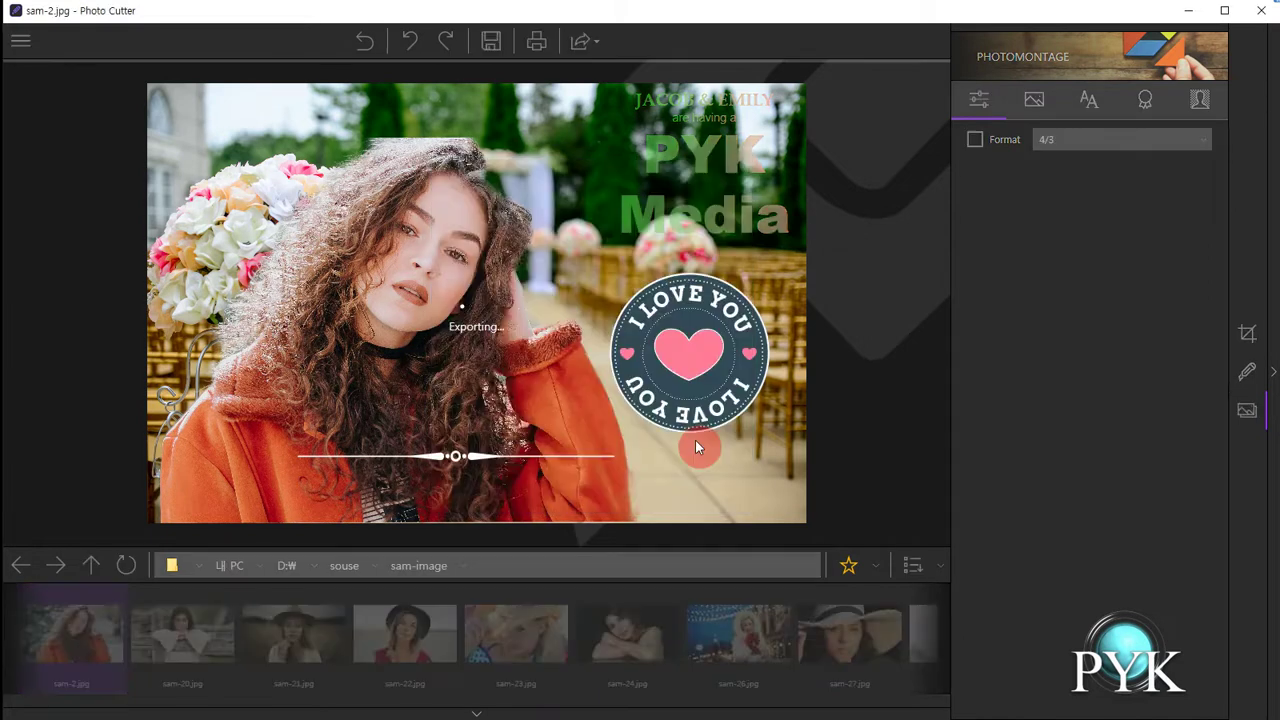